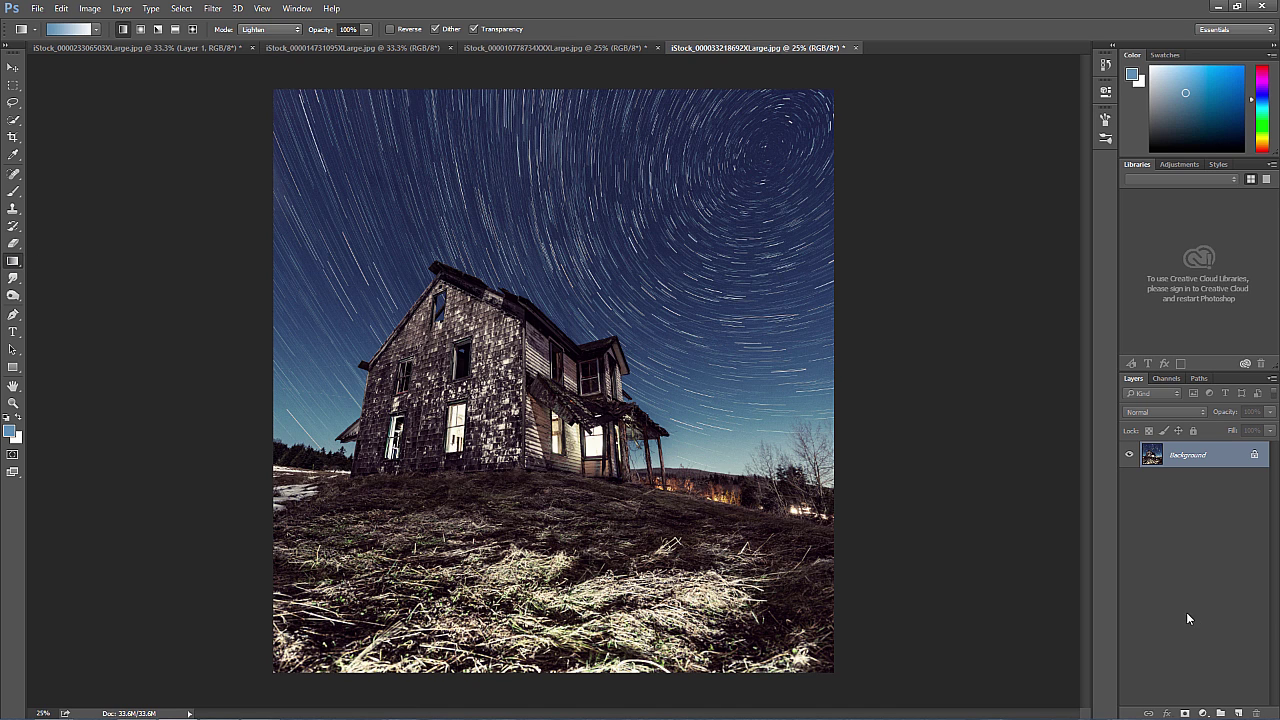
# Choose the Gradient Tool from the toolbar flyout and set the gradient type to Noise
pyautogui.rightClick(7, 264)
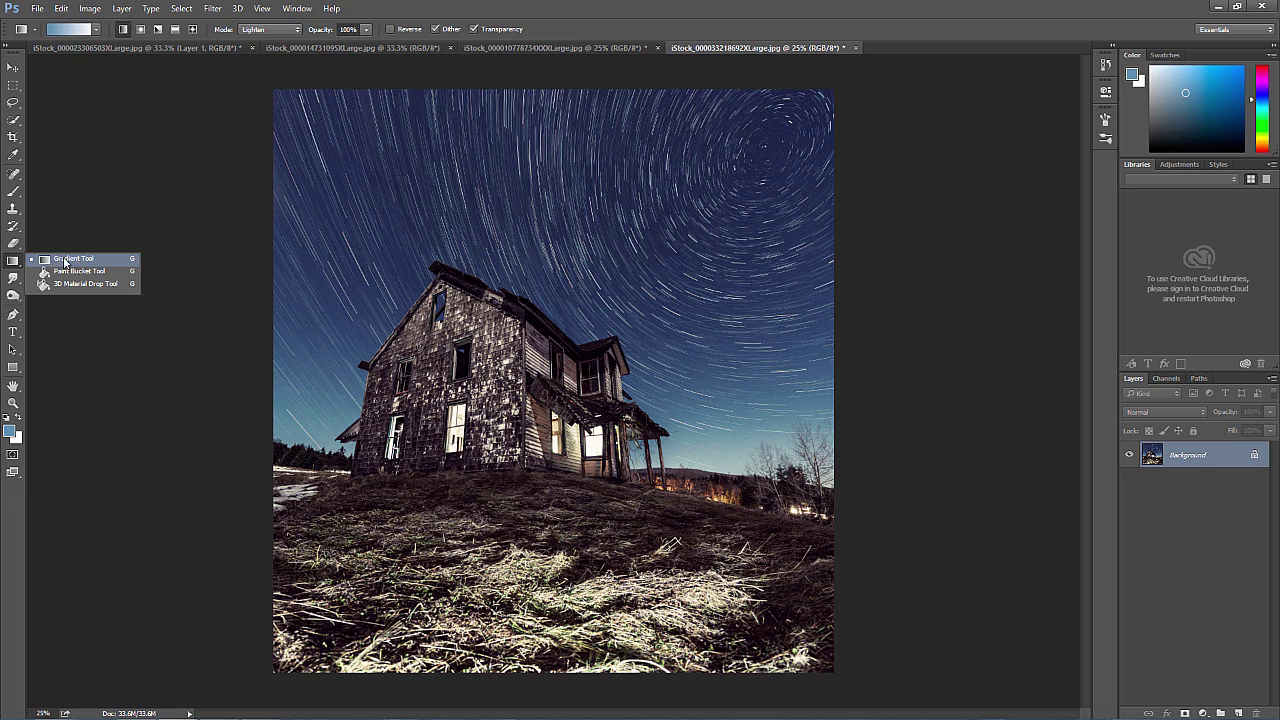
pyautogui.click(65, 262)
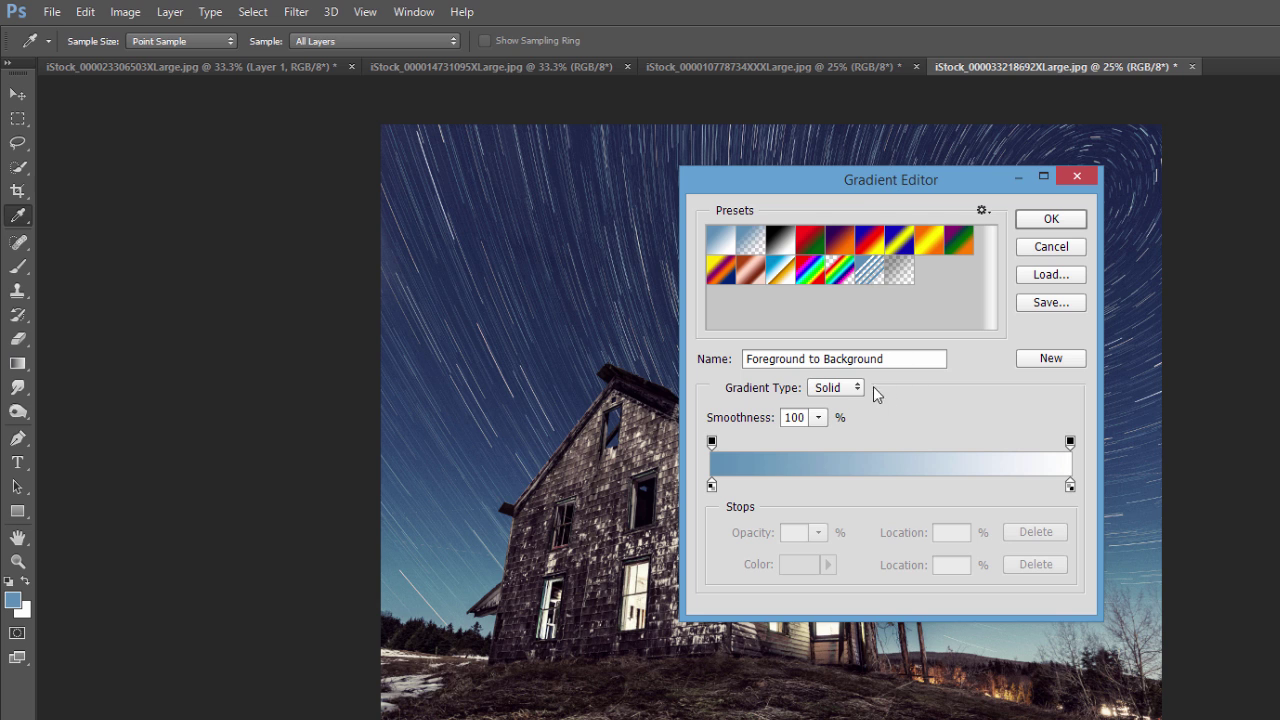
pyautogui.click(842, 390)
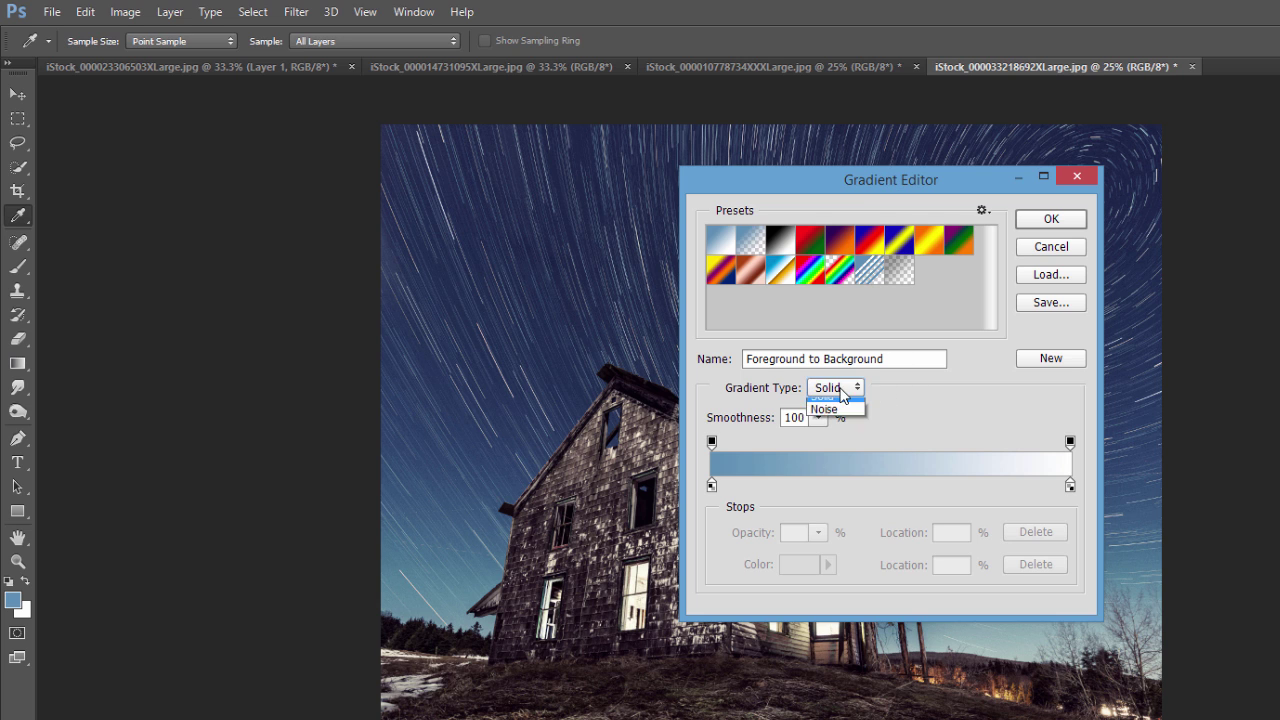
pyautogui.click(826, 409)
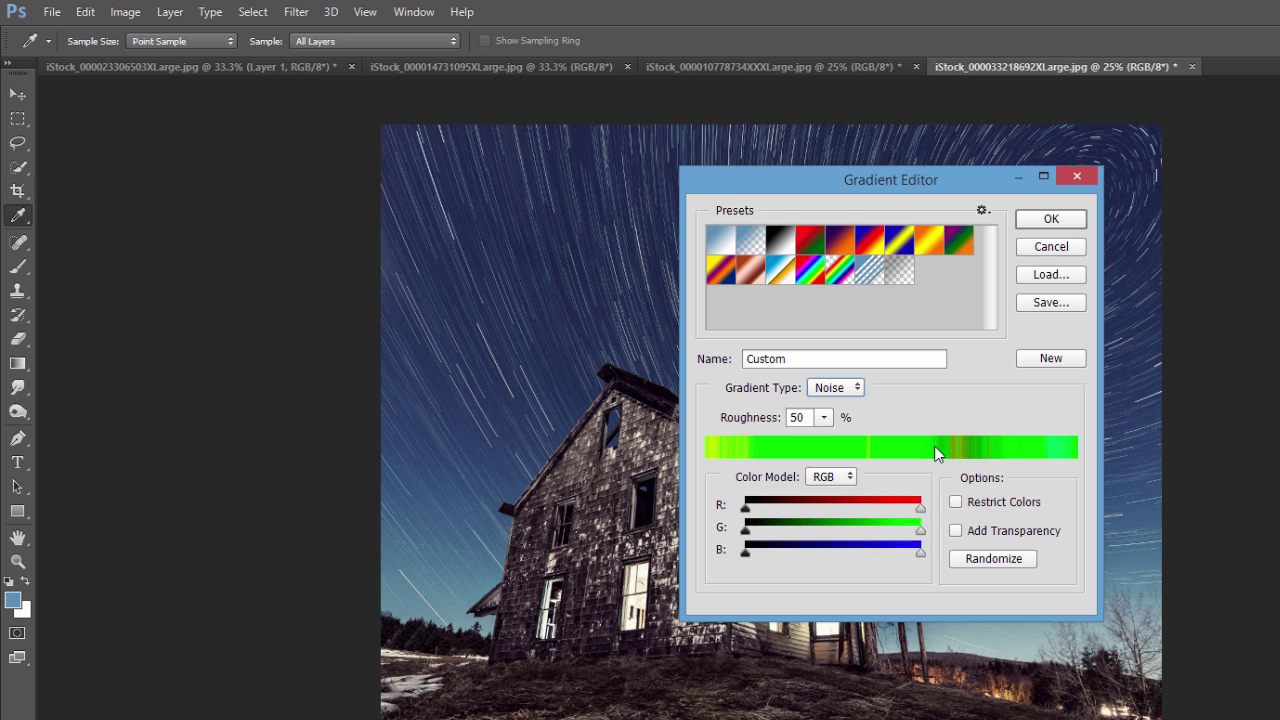
# Try Roughness at 0 and at 100, then settle it back at 50
pyautogui.click(824, 417)
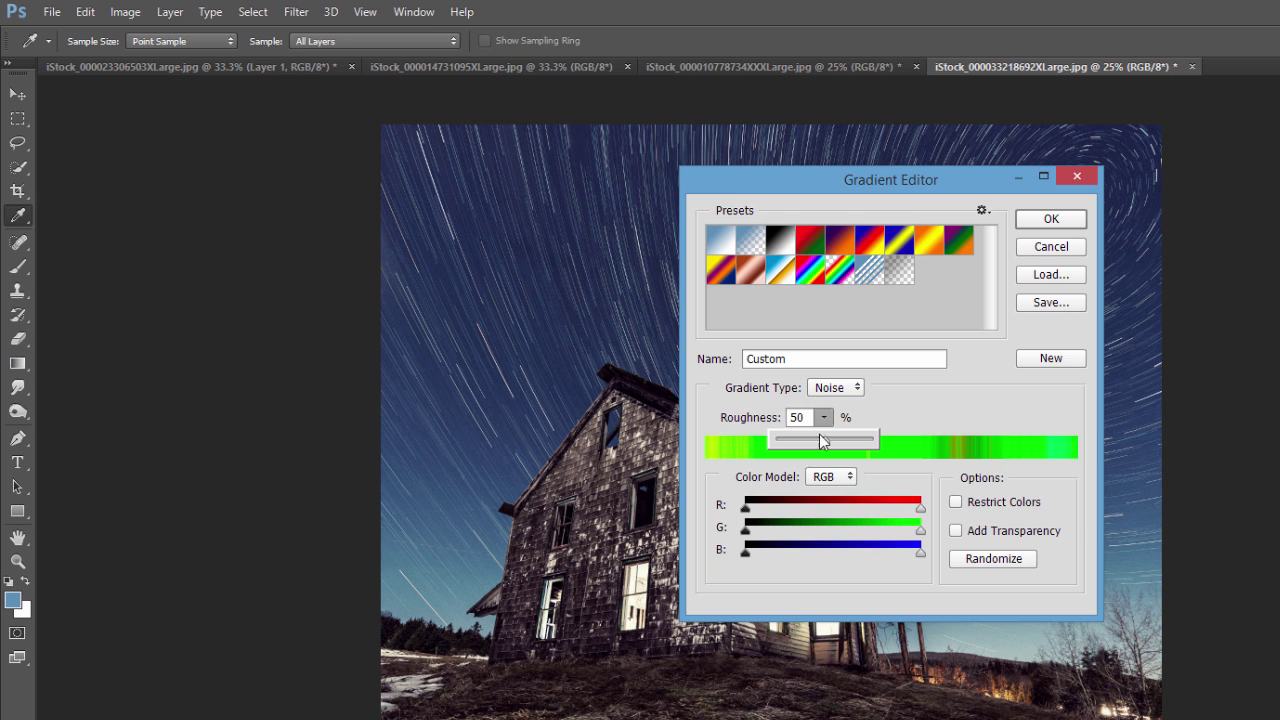
pyautogui.moveTo(826, 443); pyautogui.dragTo(766, 446)
pyautogui.click(766, 452)
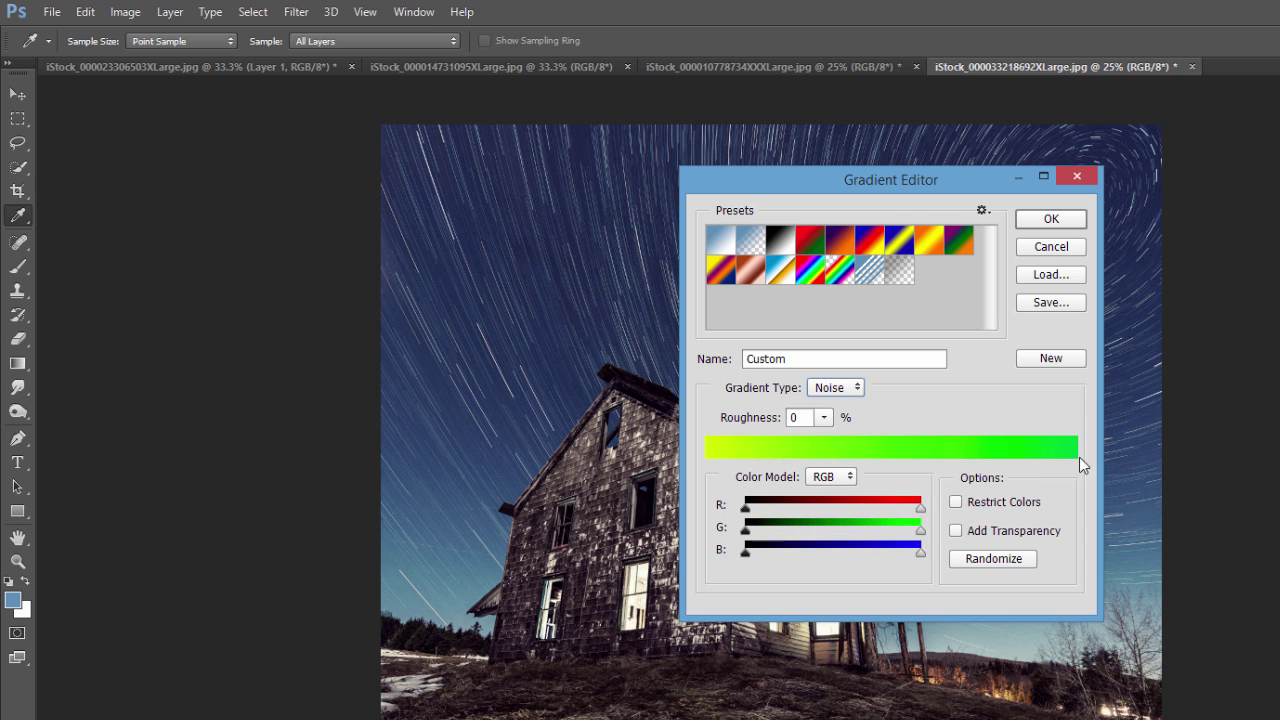
pyautogui.click(824, 417)
pyautogui.moveTo(826, 443); pyautogui.dragTo(951, 457)
pyautogui.click(963, 400)
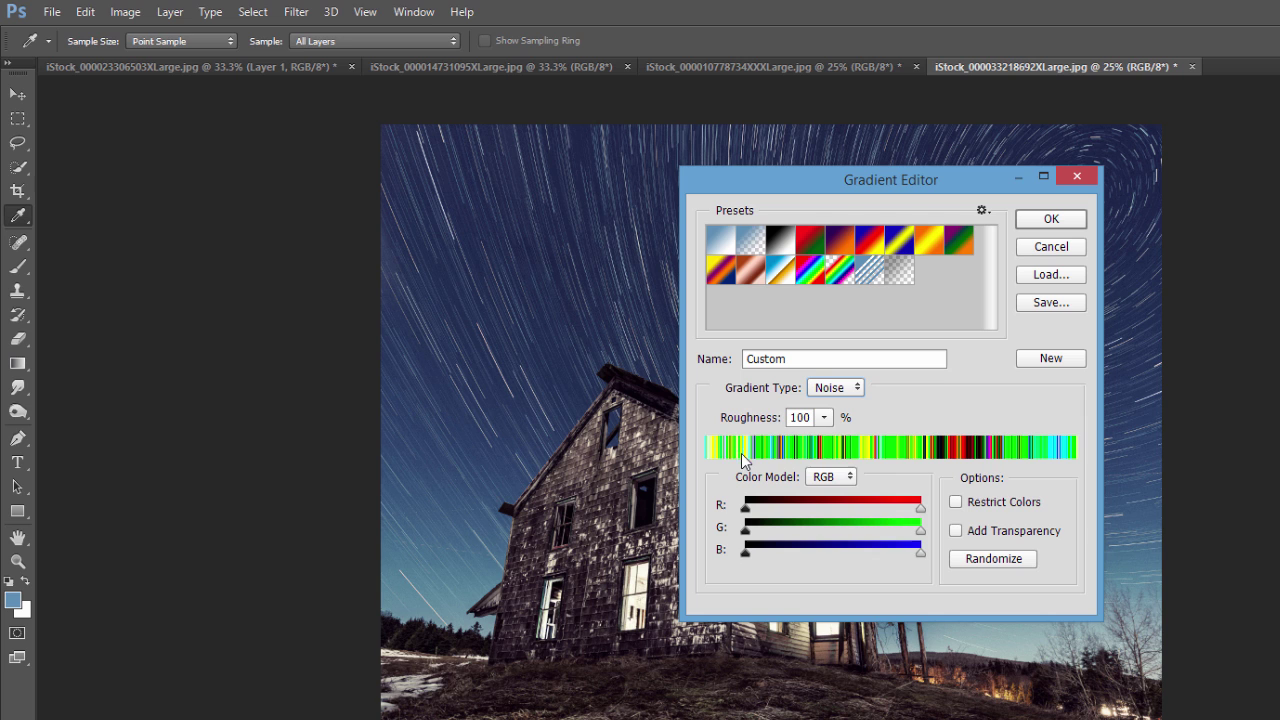
pyautogui.click(824, 417)
pyautogui.moveTo(827, 441); pyautogui.dragTo(781, 442)
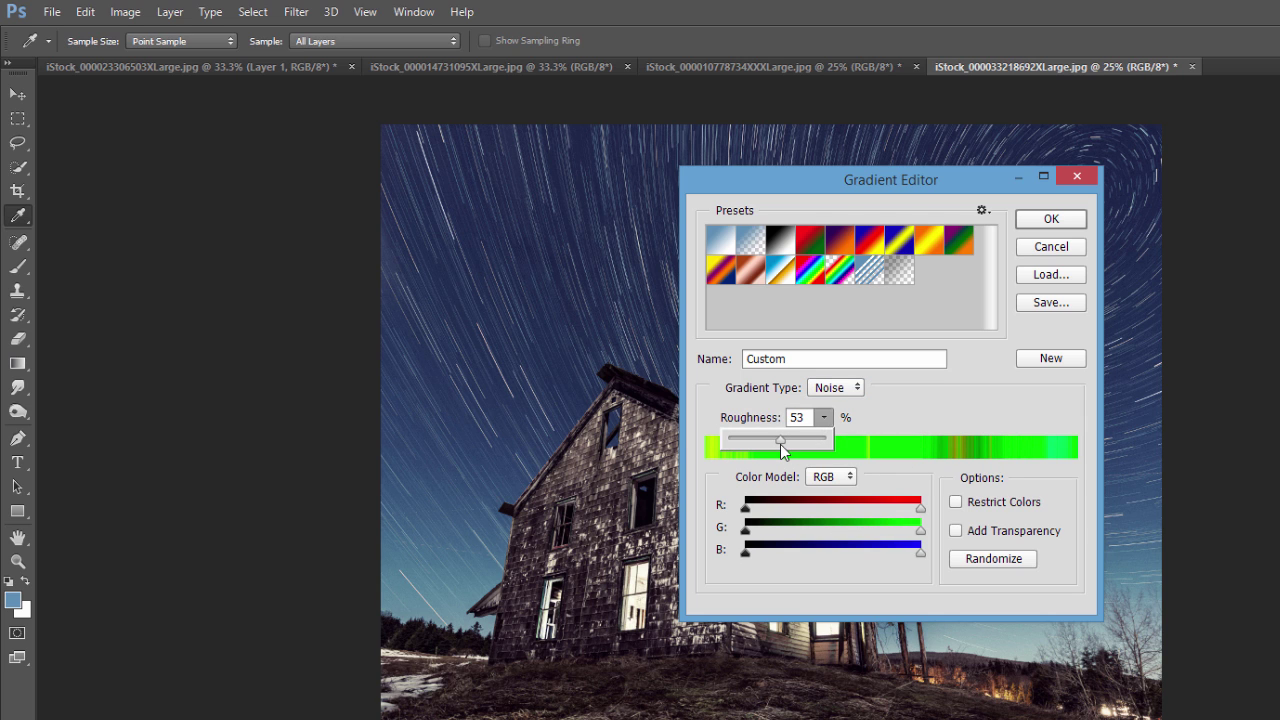
pyautogui.click(938, 405)
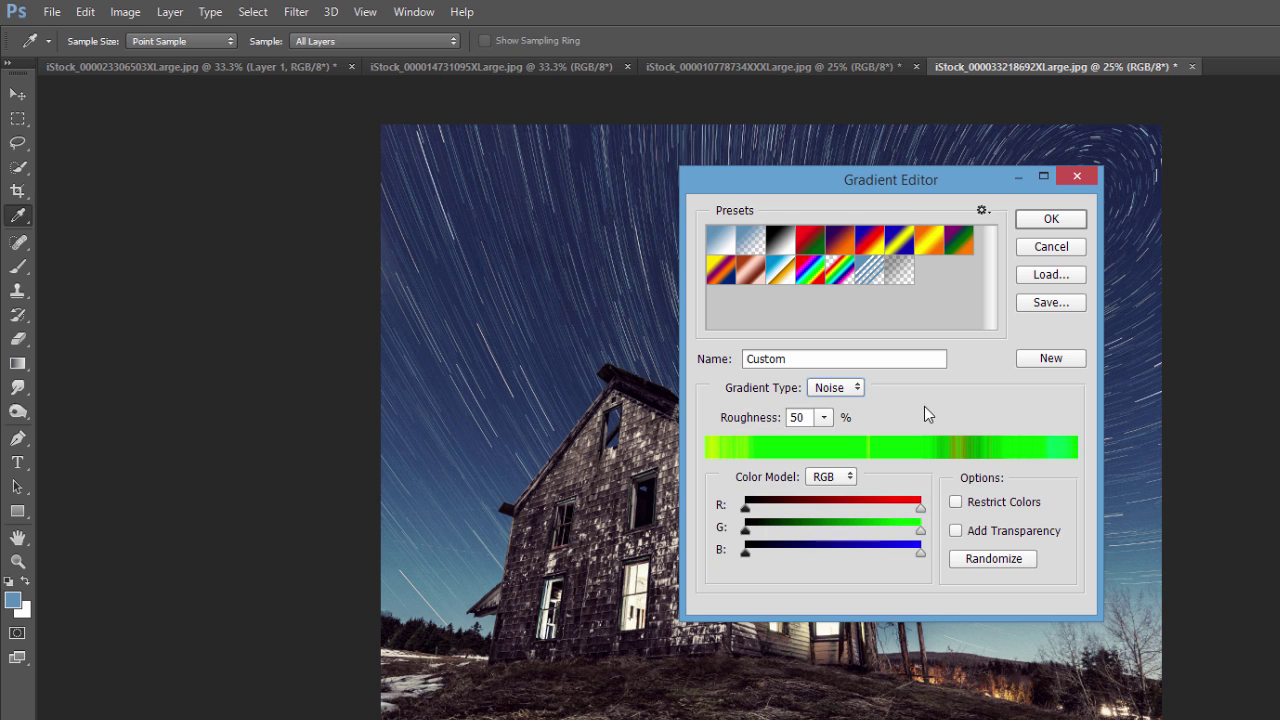
# Turn Restrict Colors on and leave Add Transparency off
pyautogui.click(956, 504)
pyautogui.click(956, 504)
pyautogui.click(956, 503)
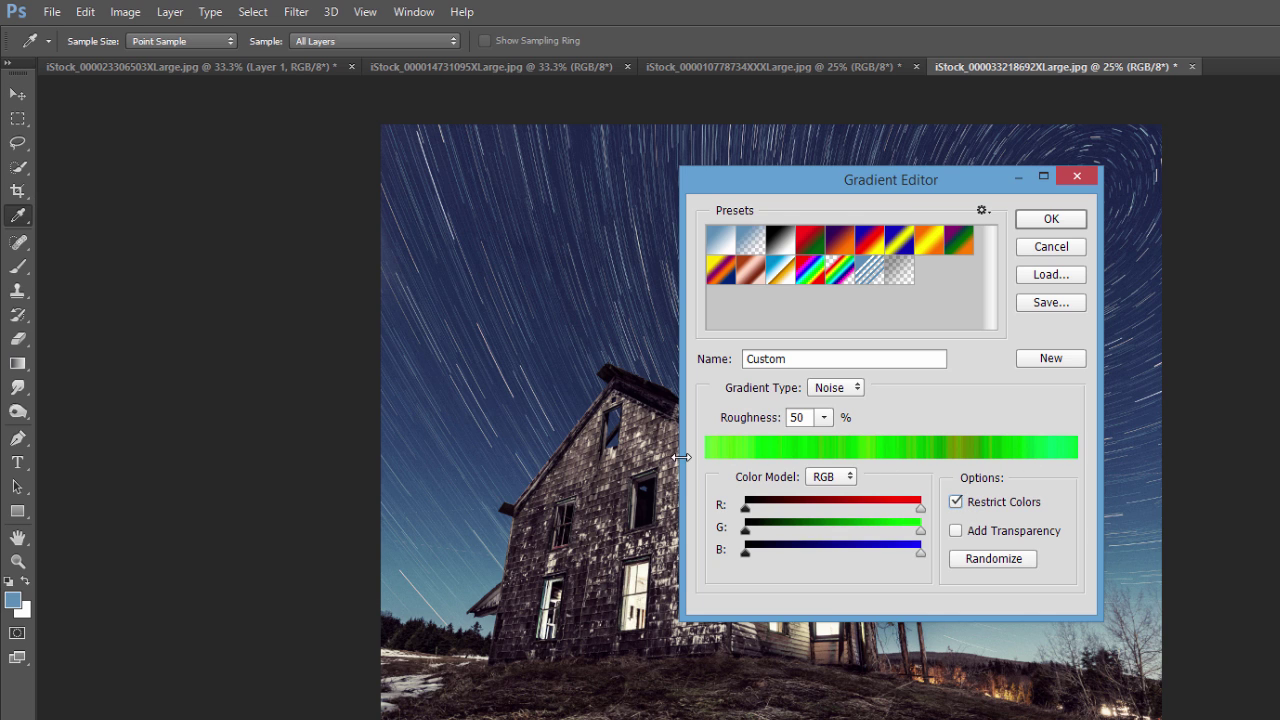
pyautogui.click(956, 531)
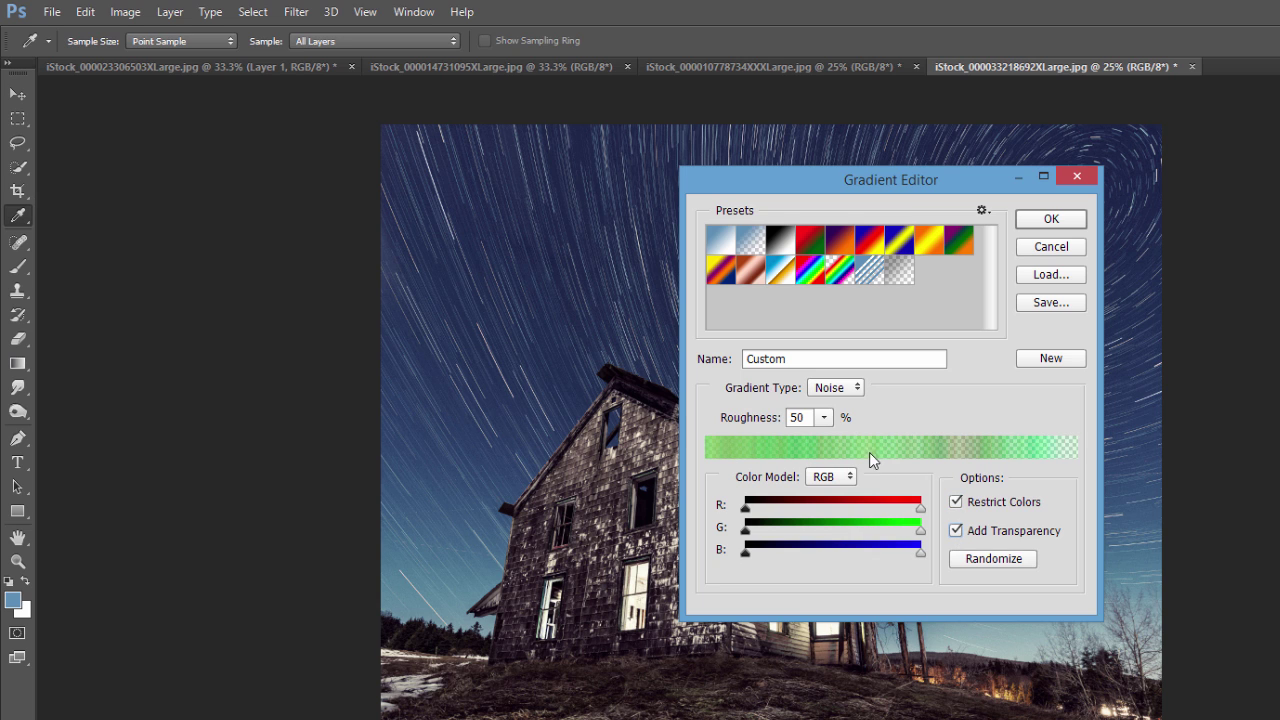
pyautogui.click(959, 531)
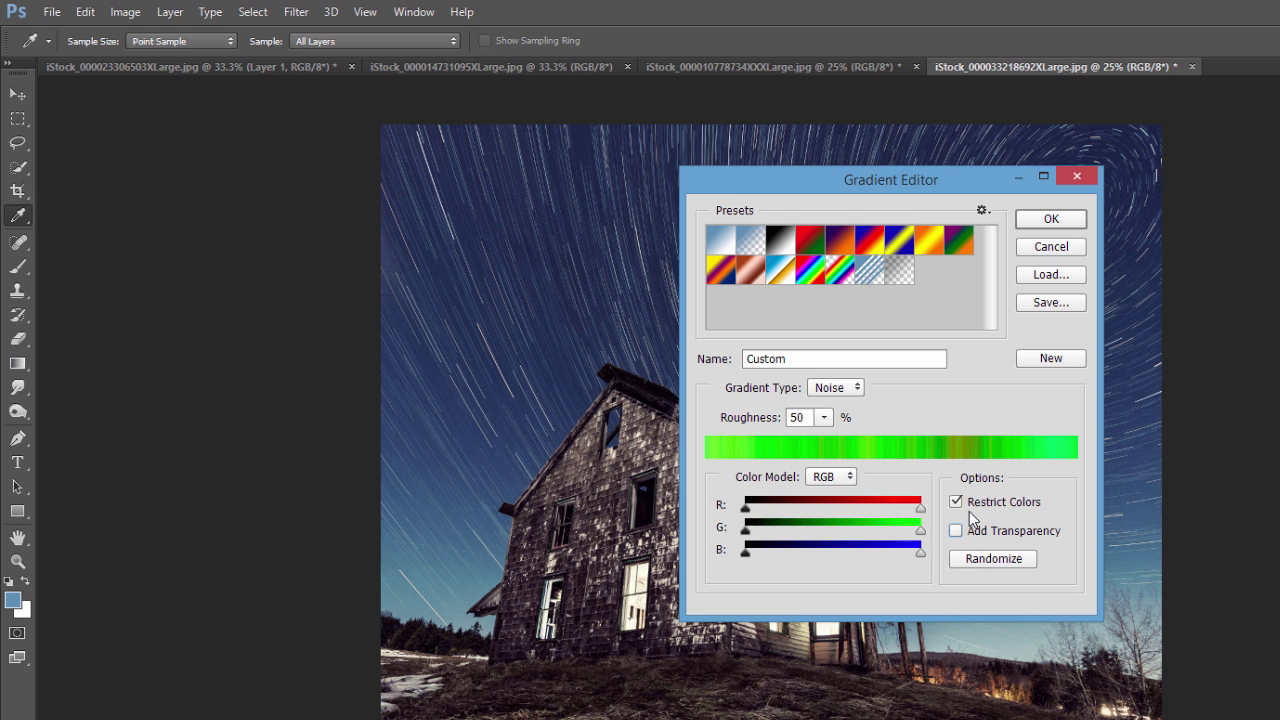
# Keep the RGB model, shift the R, G and B ranges toward yellow then green, and randomize
pyautogui.click(842, 479)
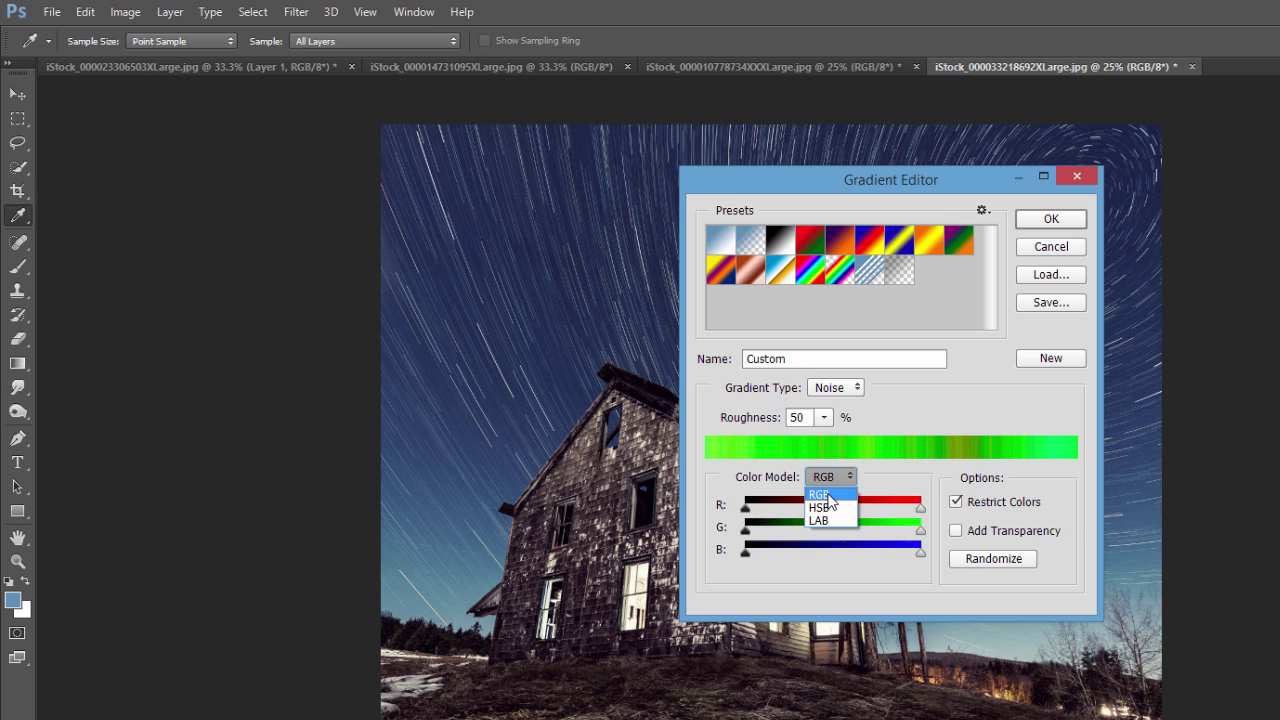
pyautogui.click(882, 486)
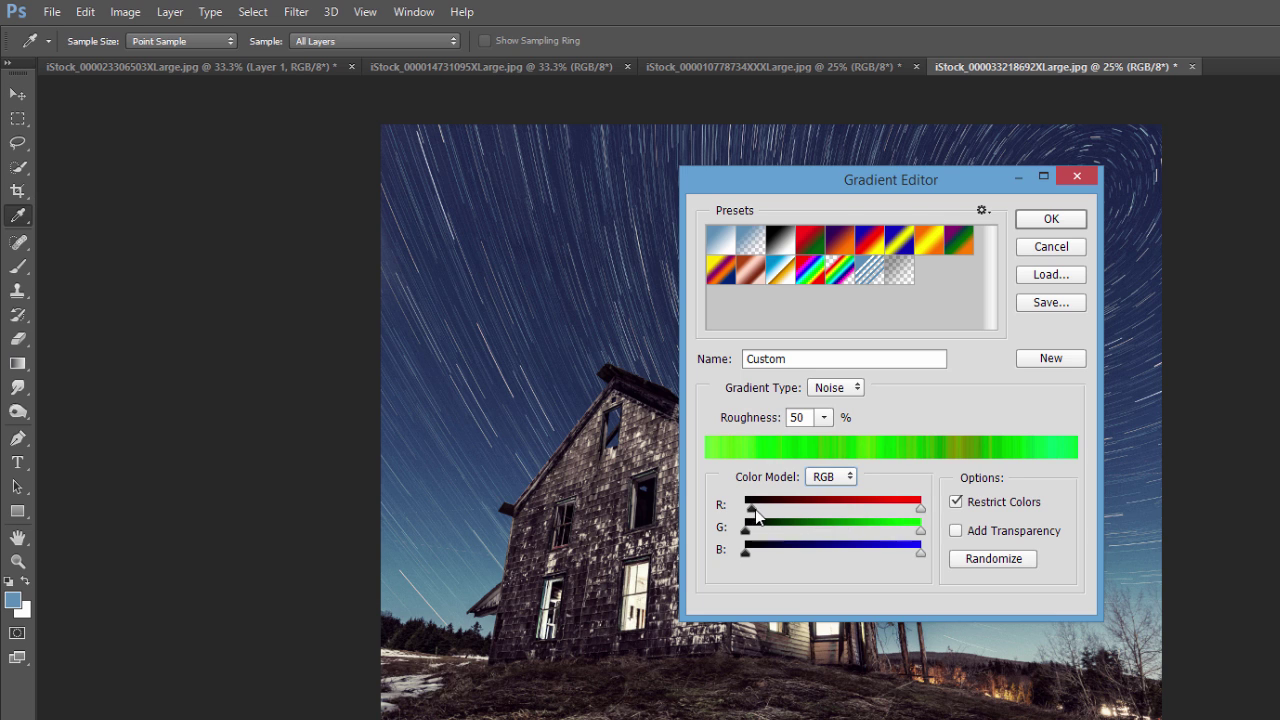
pyautogui.moveTo(755, 509); pyautogui.dragTo(886, 507)
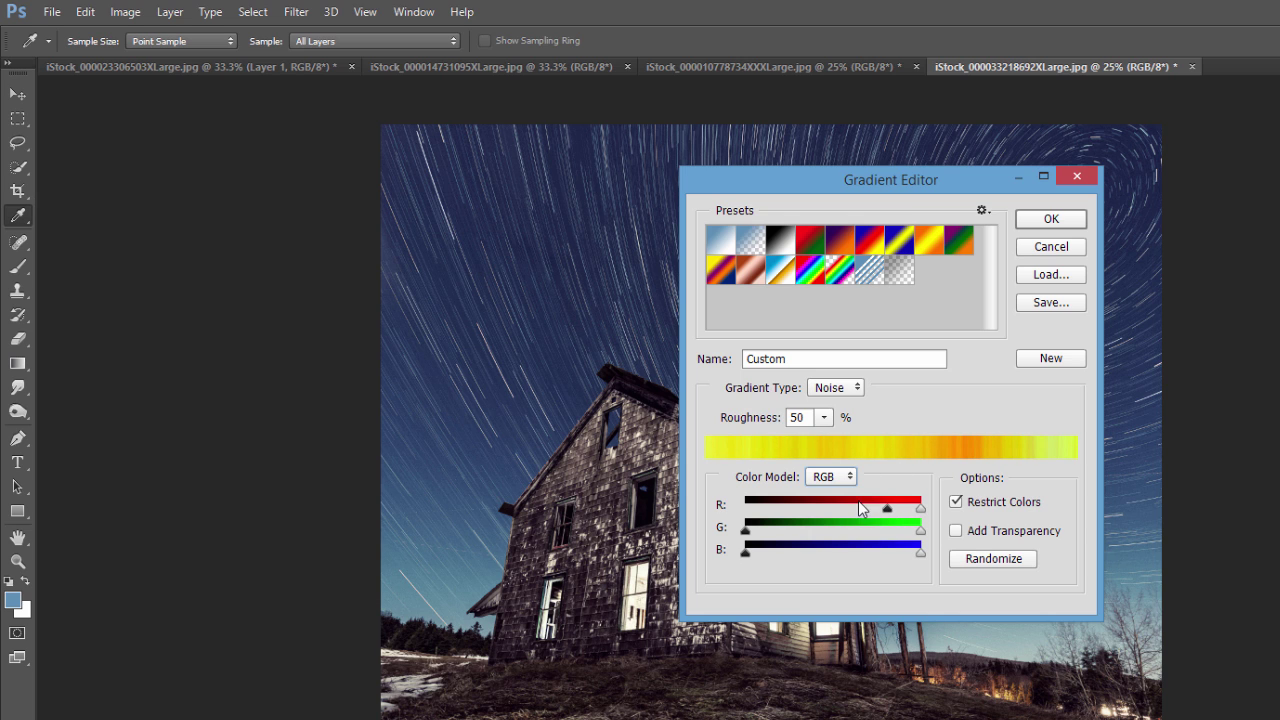
pyautogui.moveTo(745, 530); pyautogui.dragTo(827, 535)
pyautogui.moveTo(745, 553); pyautogui.dragTo(760, 553)
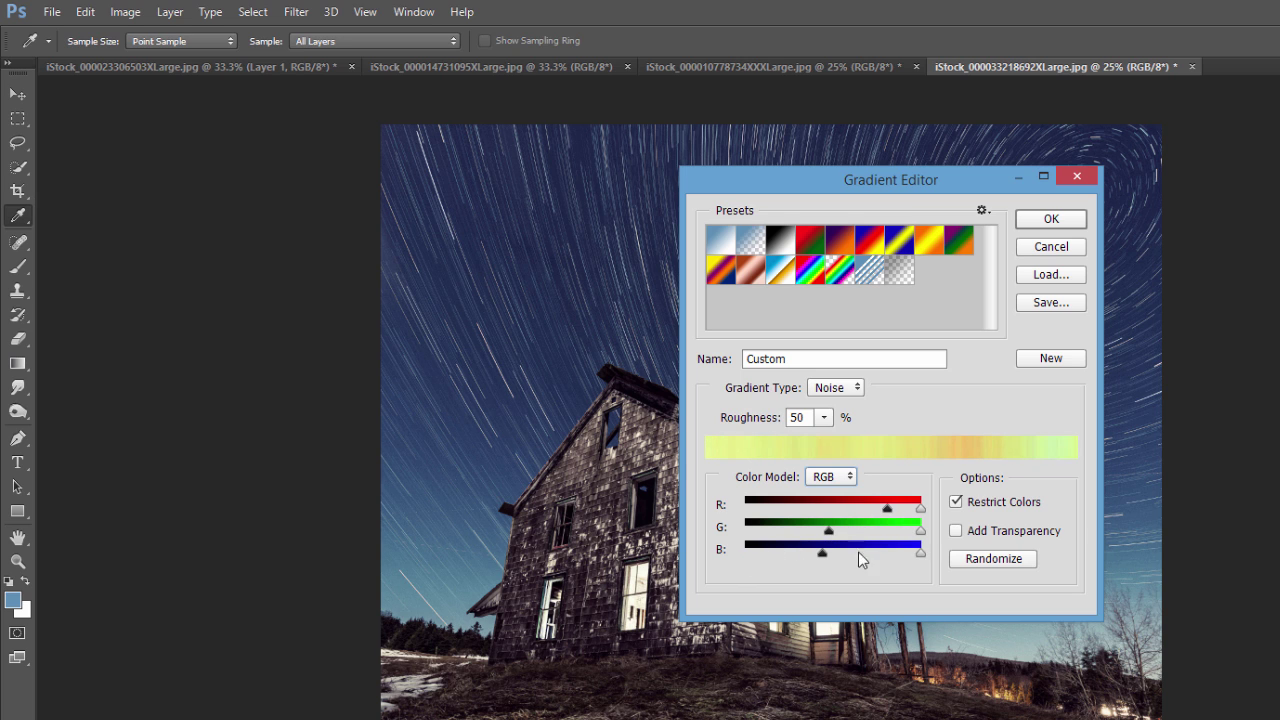
pyautogui.moveTo(887, 509); pyautogui.dragTo(831, 509)
pyautogui.moveTo(921, 510); pyautogui.dragTo(798, 507)
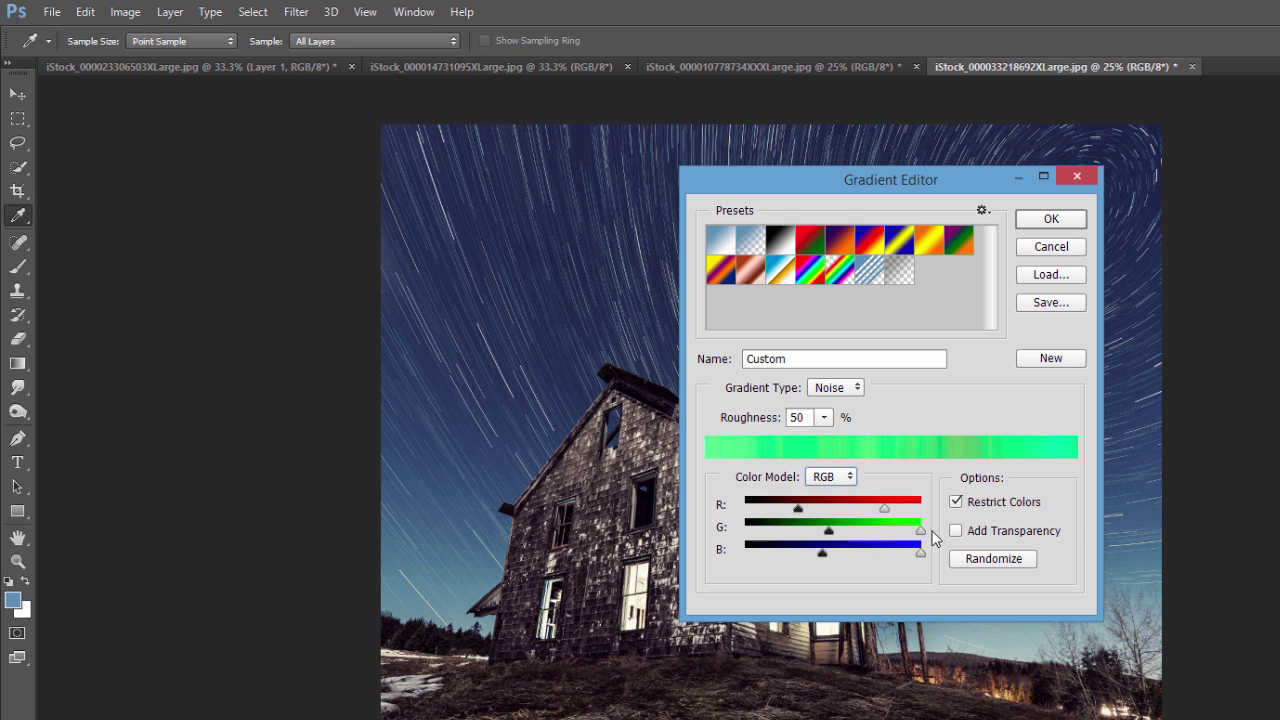
pyautogui.click(990, 566)
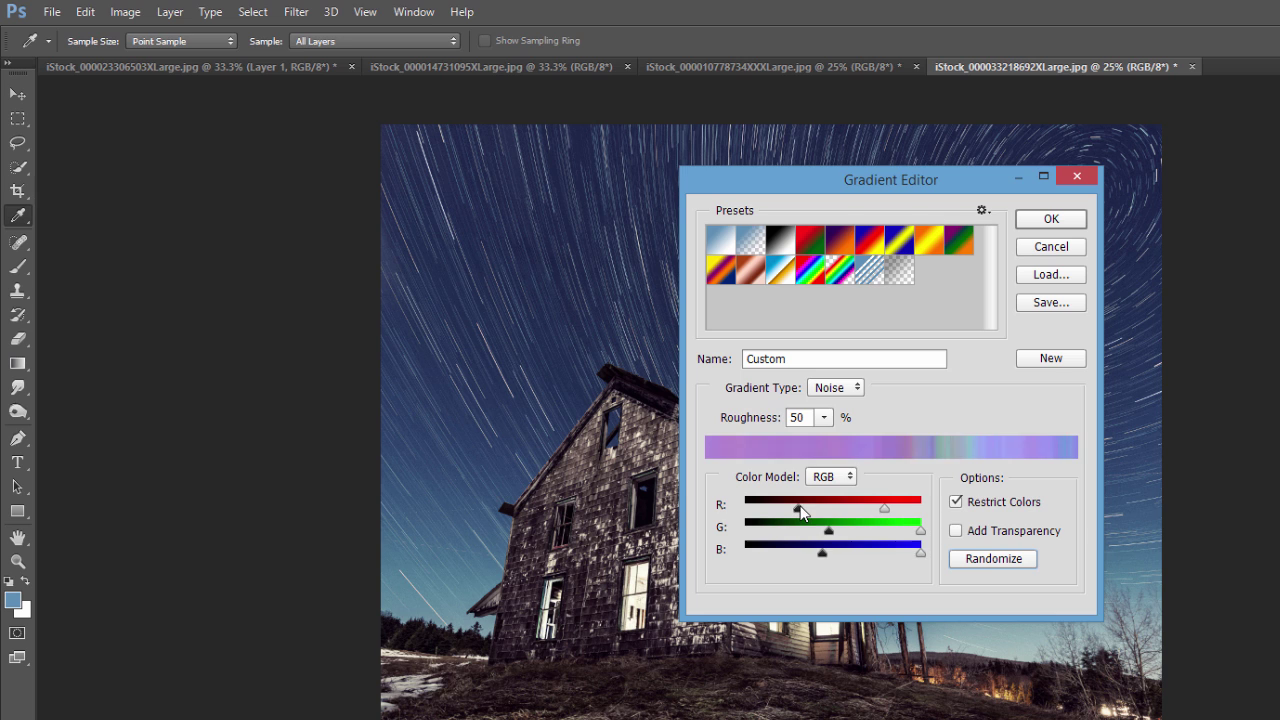
# Reset the RGB ranges, randomize three times, and raise red and blue minimums for magenta tones
pyautogui.moveTo(798, 509); pyautogui.dragTo(728, 518)
pyautogui.moveTo(822, 532); pyautogui.dragTo(745, 532)
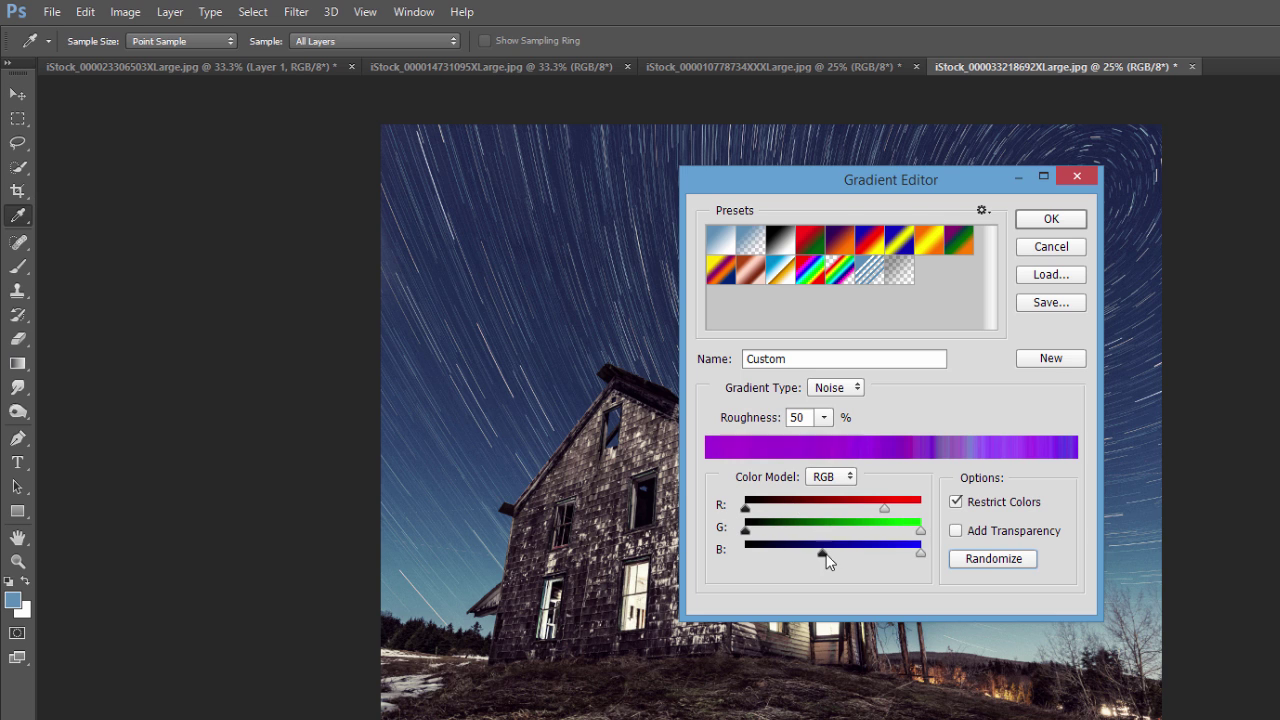
pyautogui.moveTo(822, 555); pyautogui.dragTo(716, 556)
pyautogui.moveTo(882, 506); pyautogui.dragTo(920, 508)
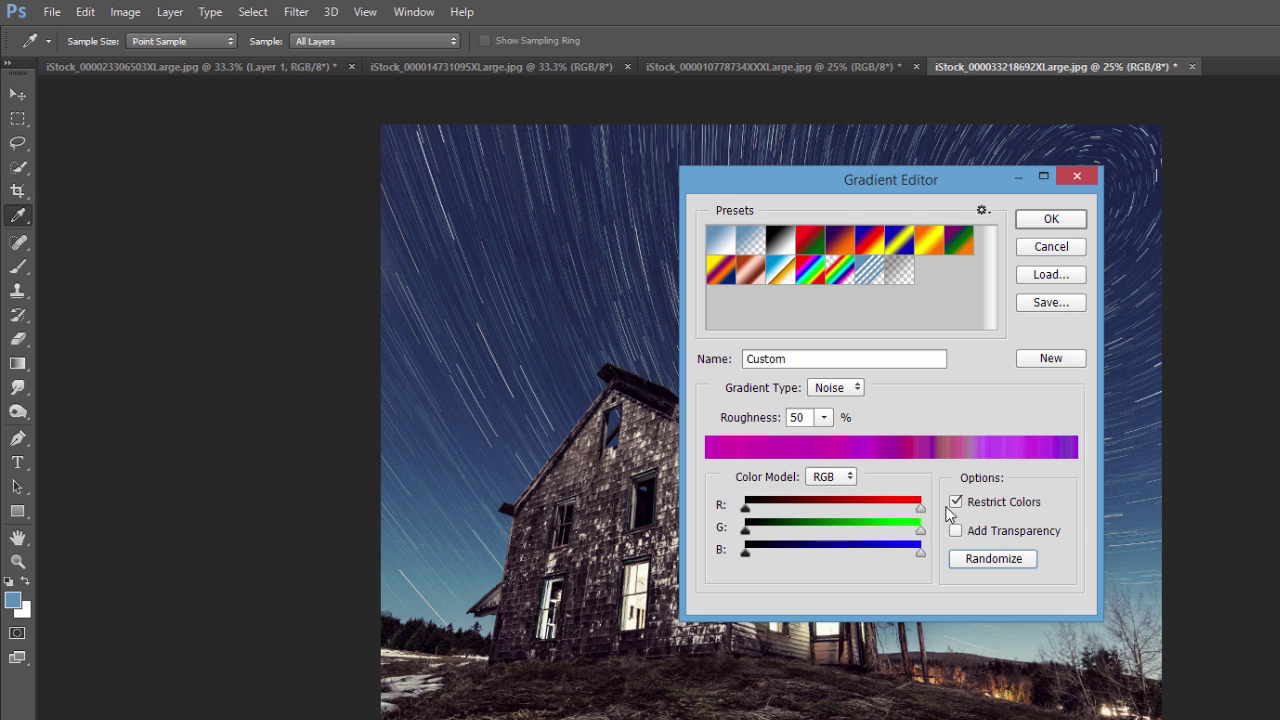
pyautogui.click(997, 560)
pyautogui.click(999, 561)
pyautogui.click(999, 561)
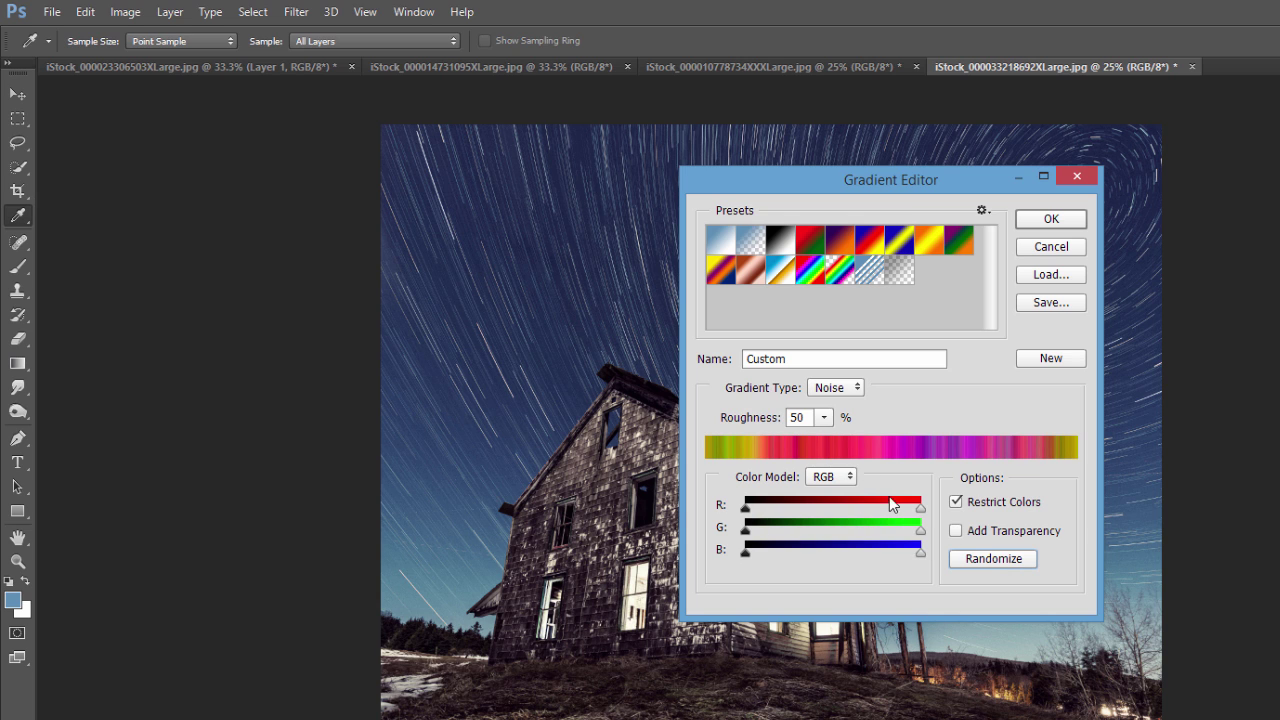
pyautogui.moveTo(920, 507)
pyautogui.mouseDown()
pyautogui.moveTo(794, 508)
pyautogui.moveTo(921, 512)
pyautogui.mouseUp()
pyautogui.moveTo(745, 508); pyautogui.dragTo(747, 540)
pyautogui.moveTo(748, 552)
pyautogui.mouseDown()
pyautogui.moveTo(880, 560)
pyautogui.moveTo(737, 558)
pyautogui.mouseUp()
# Switch the color model to HSB, randomize, and narrow the hue range to cyan
pyautogui.click(839, 476)
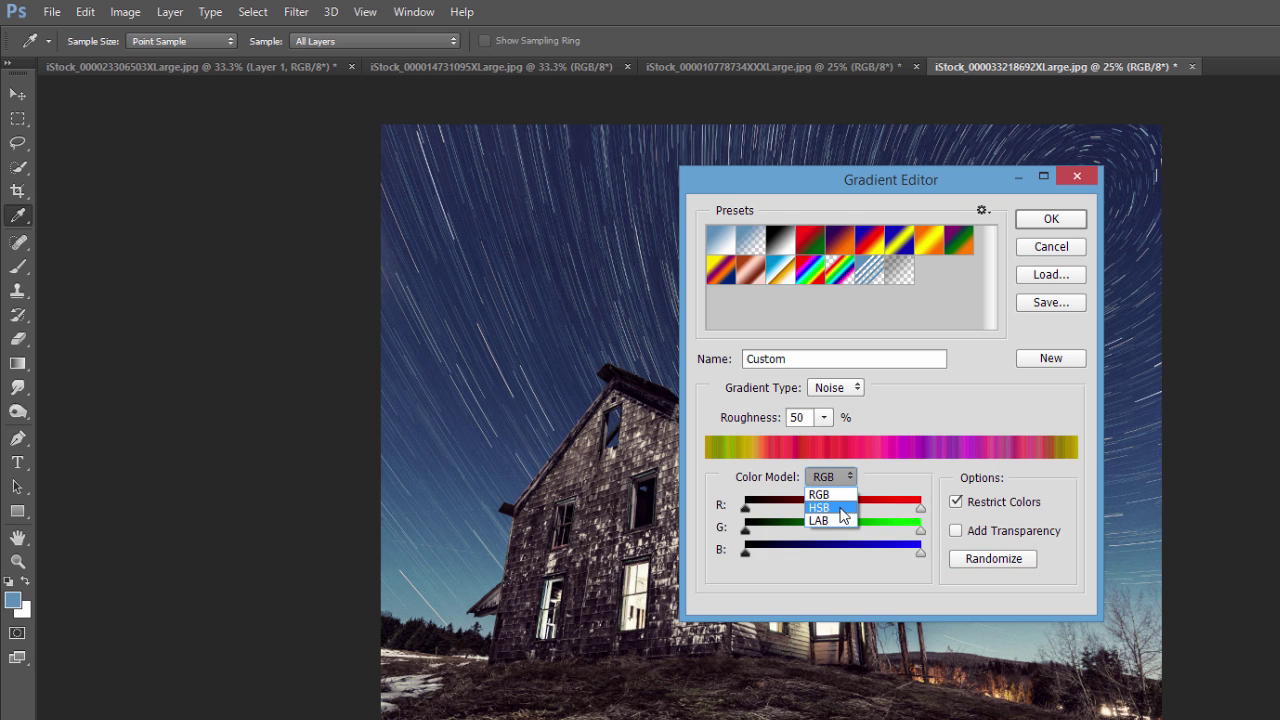
pyautogui.click(834, 507)
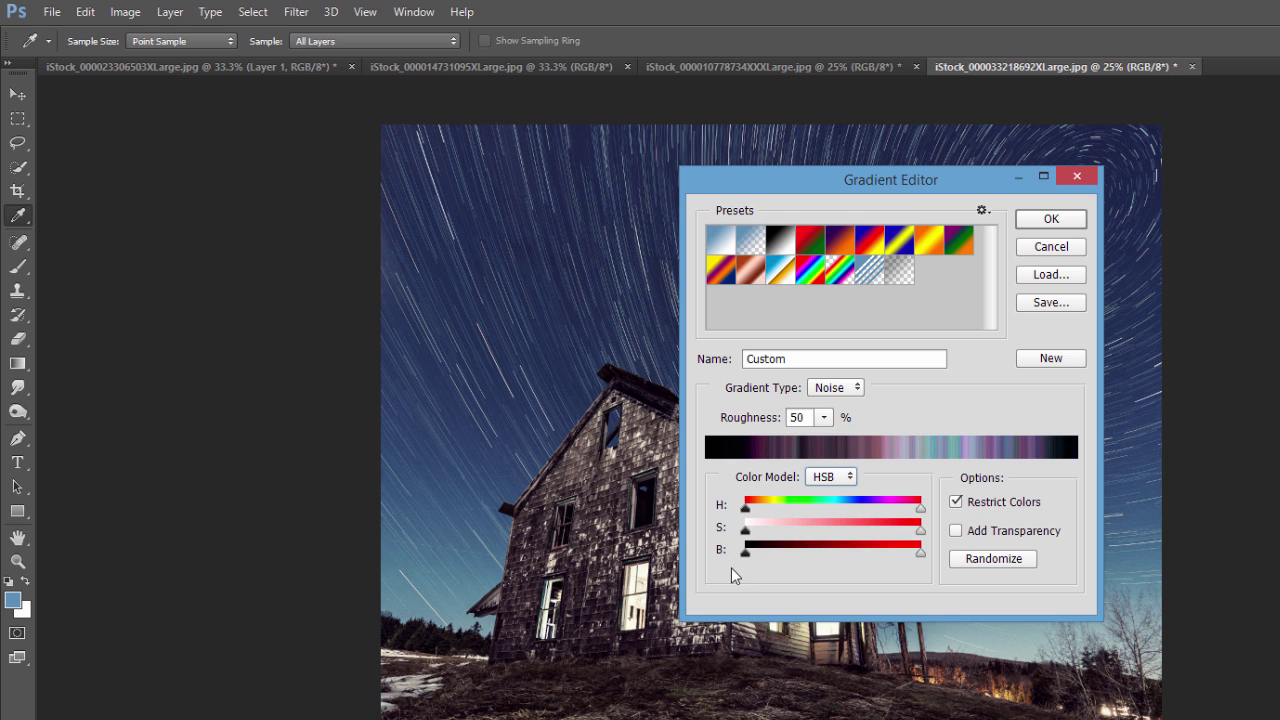
pyautogui.moveTo(748, 513); pyautogui.dragTo(797, 515)
pyautogui.click(995, 562)
pyautogui.click(995, 562)
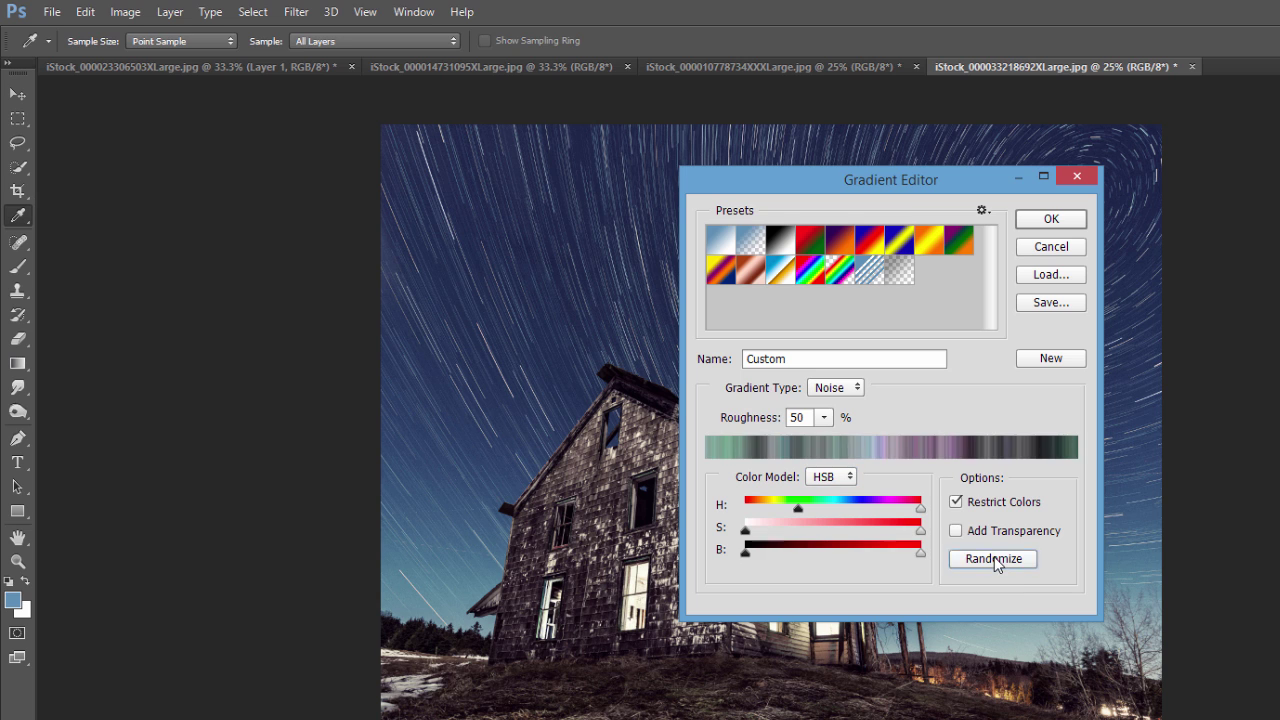
pyautogui.click(995, 562)
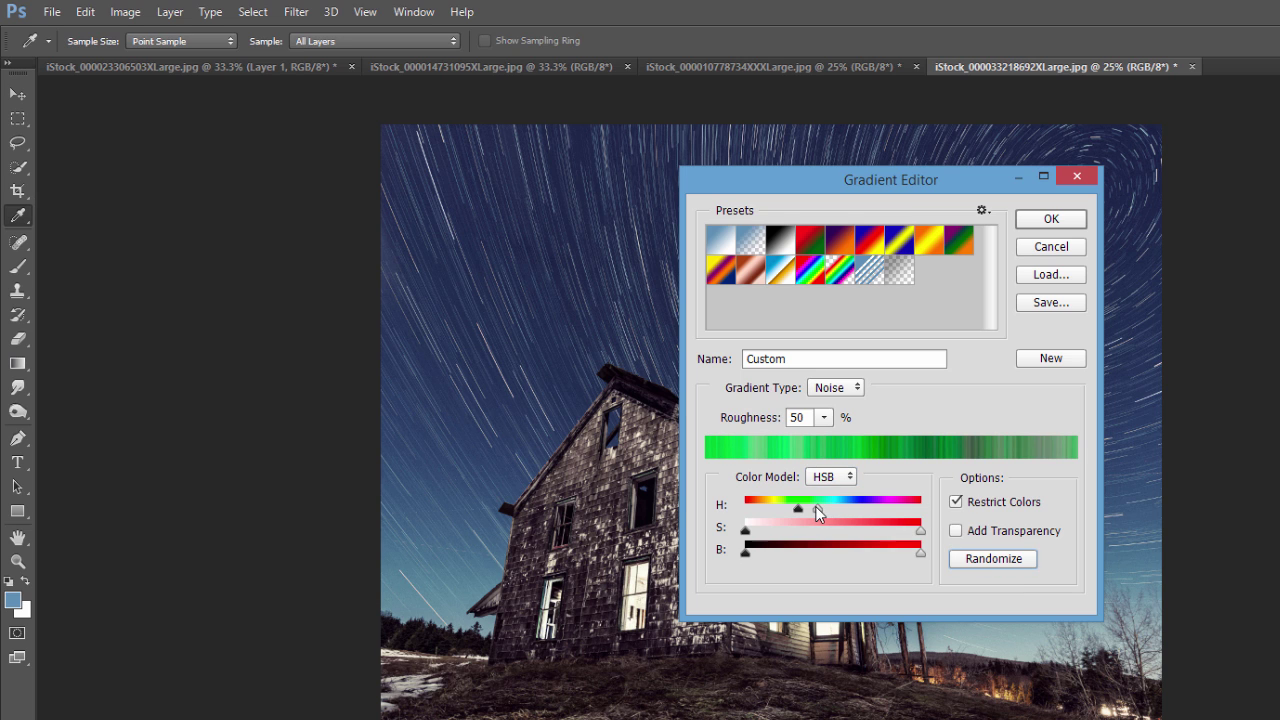
pyautogui.moveTo(815, 510)
pyautogui.mouseDown()
pyautogui.moveTo(866, 510)
pyautogui.moveTo(822, 507)
pyautogui.mouseUp()
pyautogui.moveTo(824, 509); pyautogui.dragTo(833, 507)
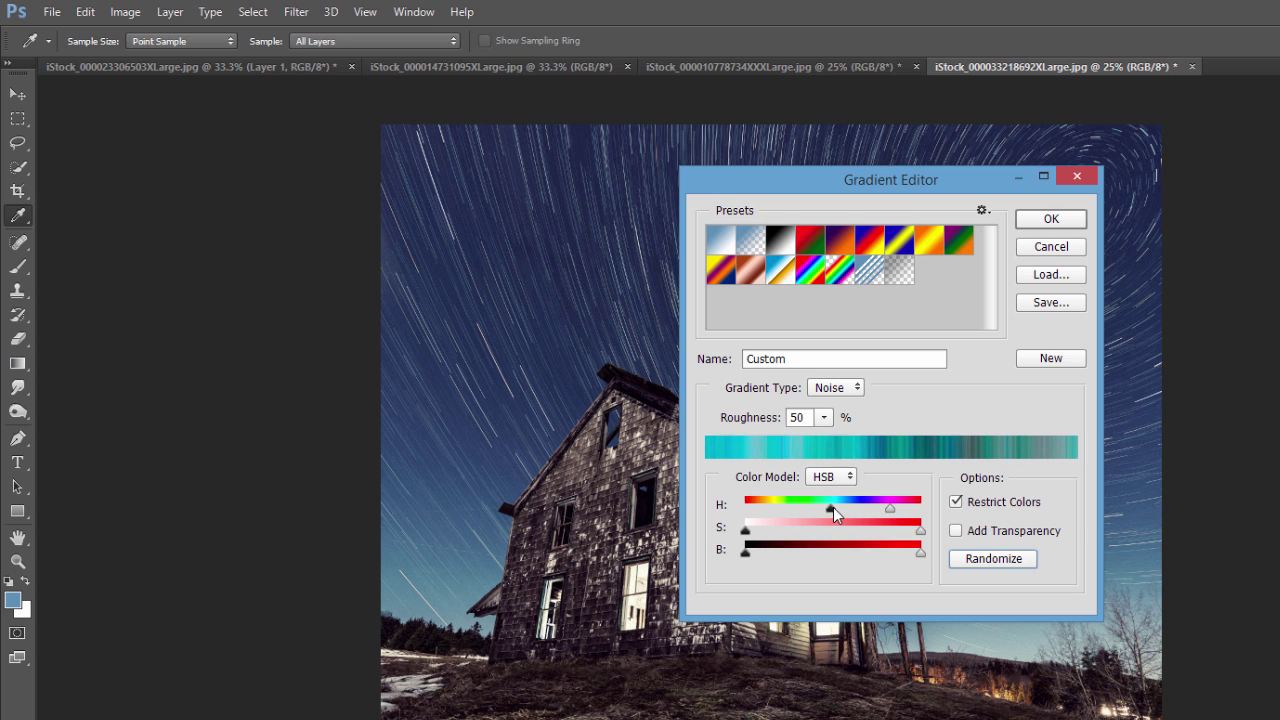
# Raise the minimum saturation and the maximum brightness for a bright cyan strip
pyautogui.moveTo(745, 530)
pyautogui.mouseDown()
pyautogui.moveTo(907, 530)
pyautogui.moveTo(745, 530)
pyautogui.mouseUp()
pyautogui.moveTo(922, 531); pyautogui.dragTo(971, 529)
pyautogui.moveTo(745, 531); pyautogui.dragTo(851, 524)
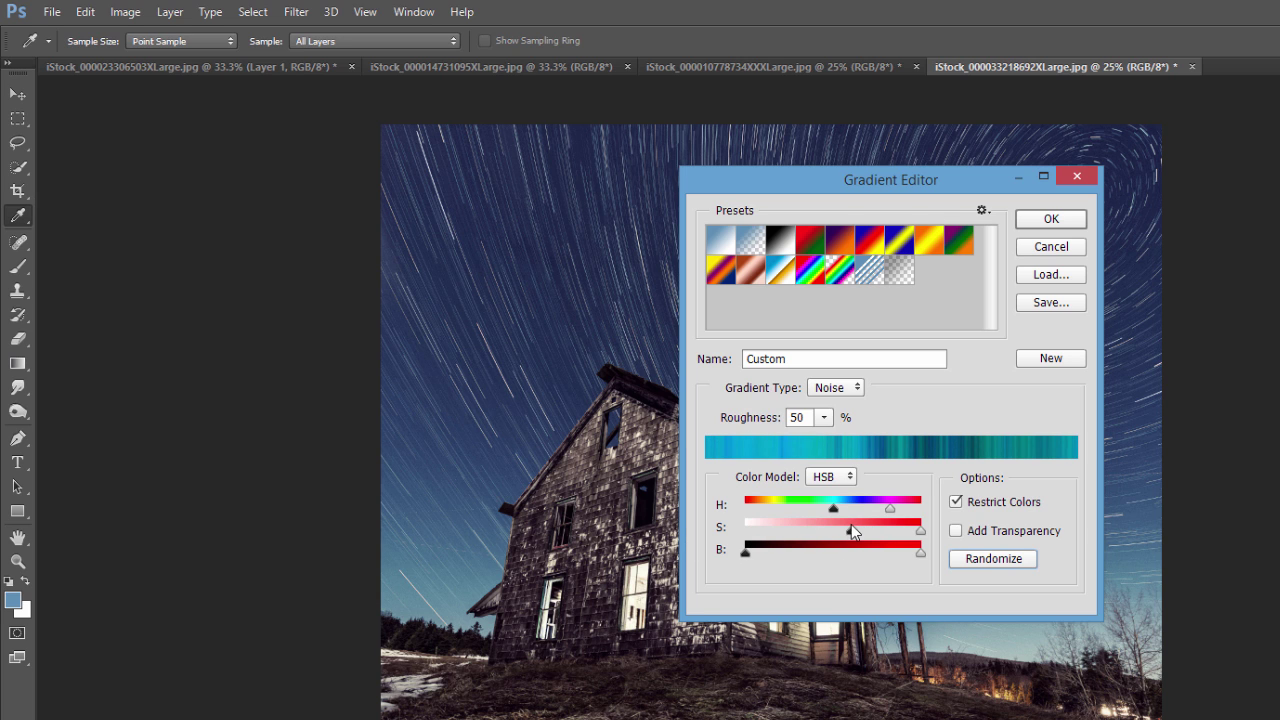
pyautogui.moveTo(746, 555)
pyautogui.mouseDown()
pyautogui.moveTo(909, 556)
pyautogui.moveTo(740, 556)
pyautogui.mouseUp()
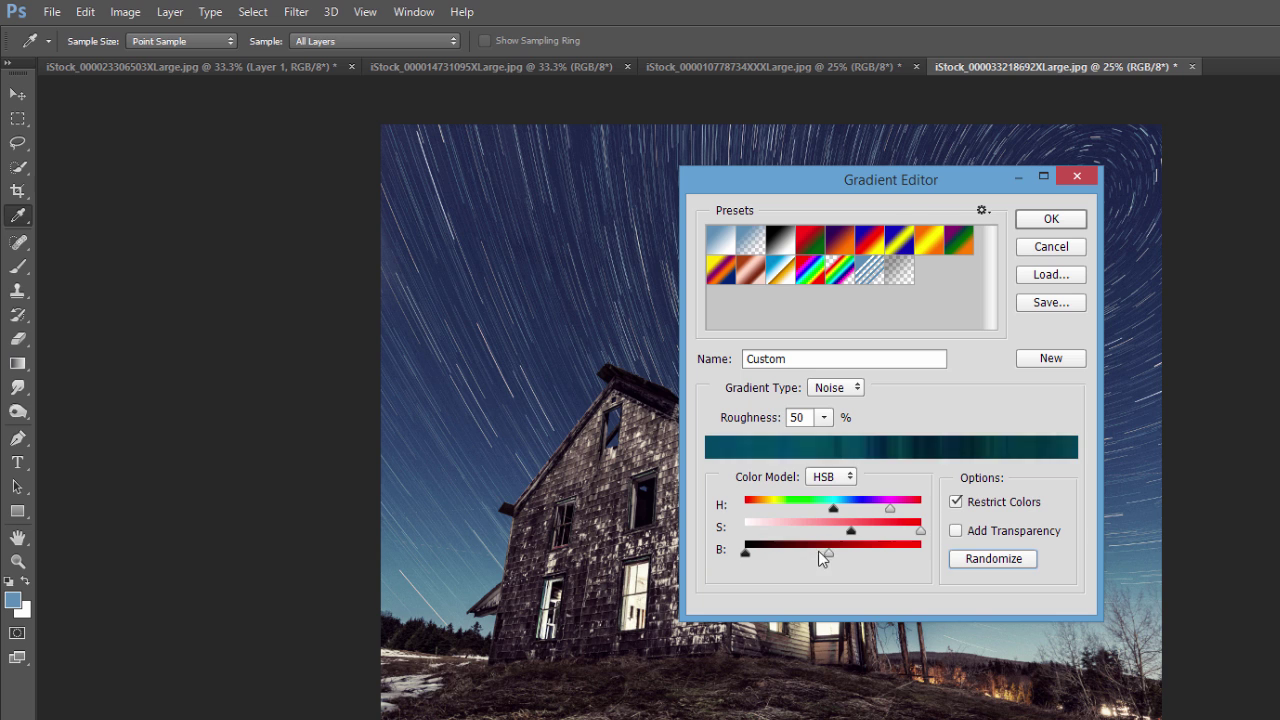
pyautogui.moveTo(820, 552); pyautogui.dragTo(960, 557)
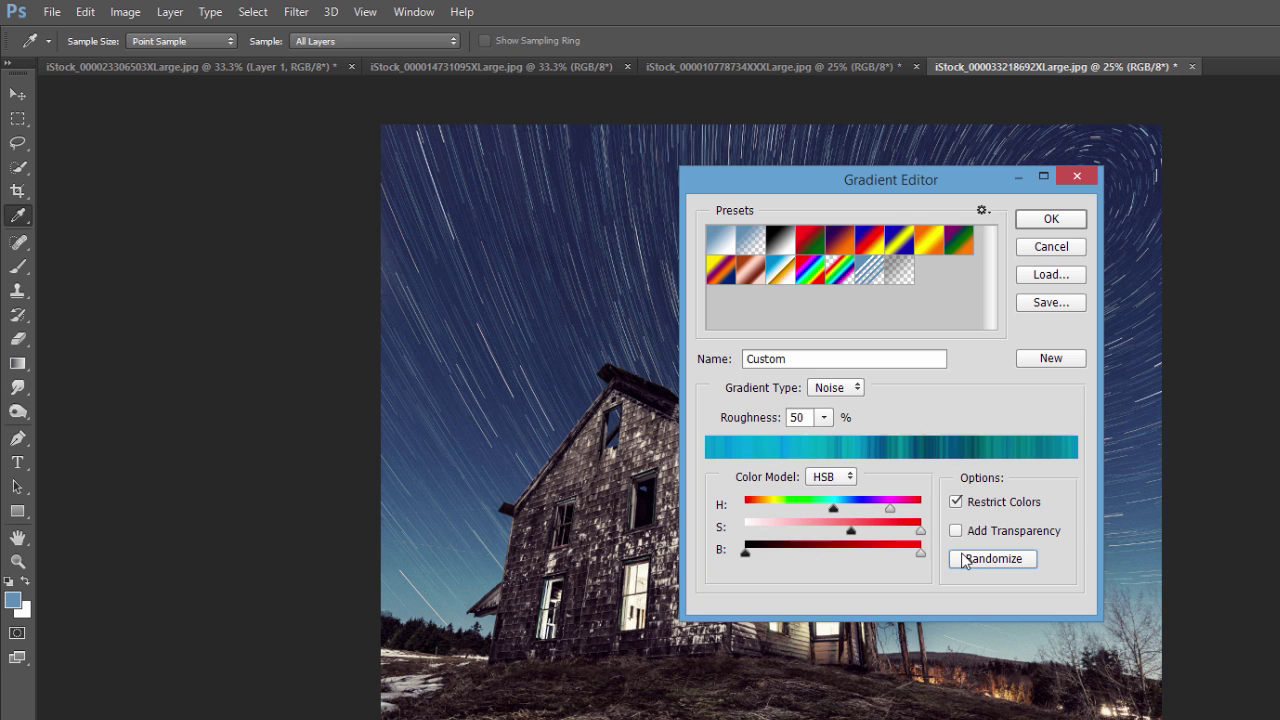
# Switch to the LAB model, narrow the L, a and b ranges, and randomize twice
pyautogui.click(832, 475)
pyautogui.click(825, 519)
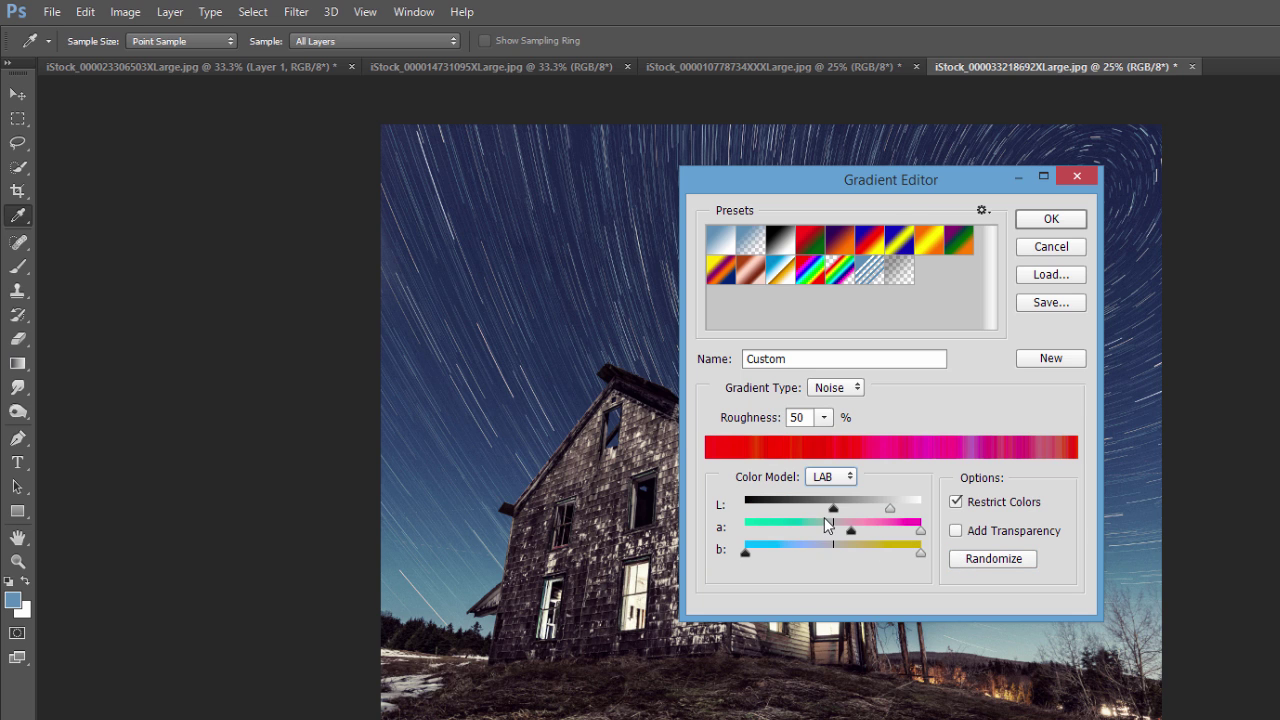
pyautogui.moveTo(833, 505); pyautogui.dragTo(935, 510)
pyautogui.moveTo(855, 512)
pyautogui.mouseDown()
pyautogui.moveTo(906, 512)
pyautogui.moveTo(873, 510)
pyautogui.mouseUp()
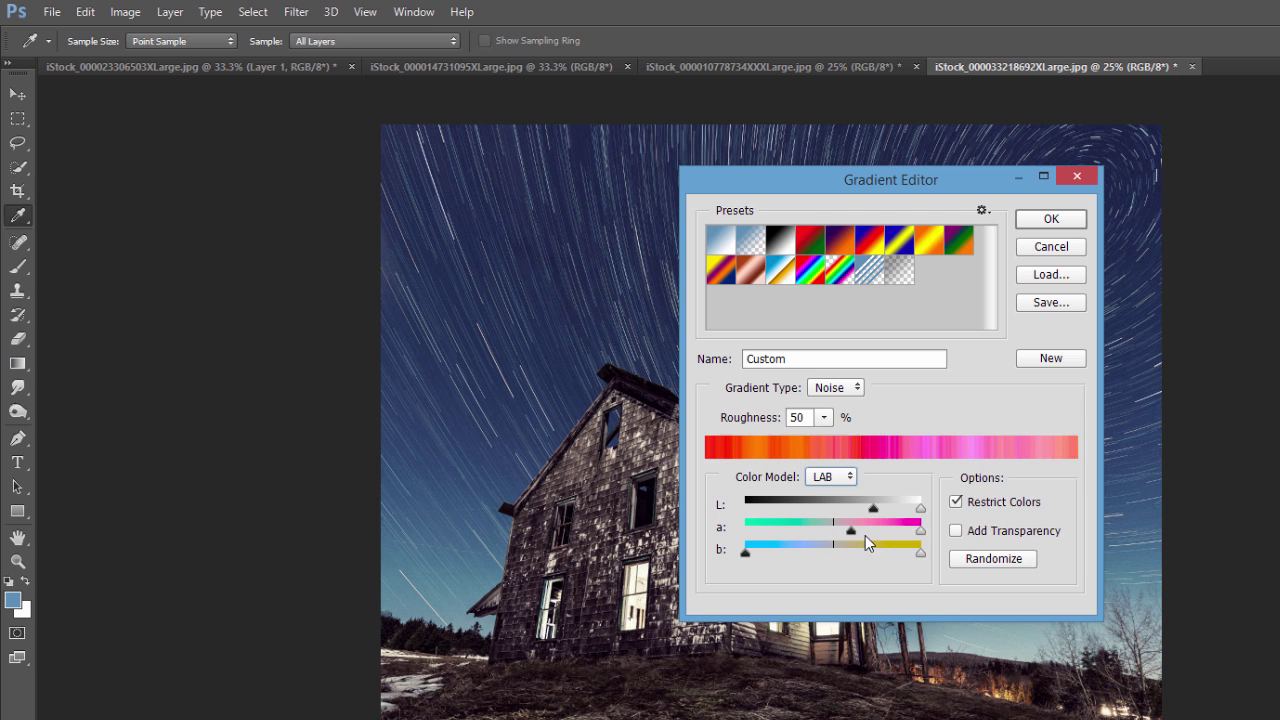
pyautogui.moveTo(851, 531); pyautogui.dragTo(777, 531)
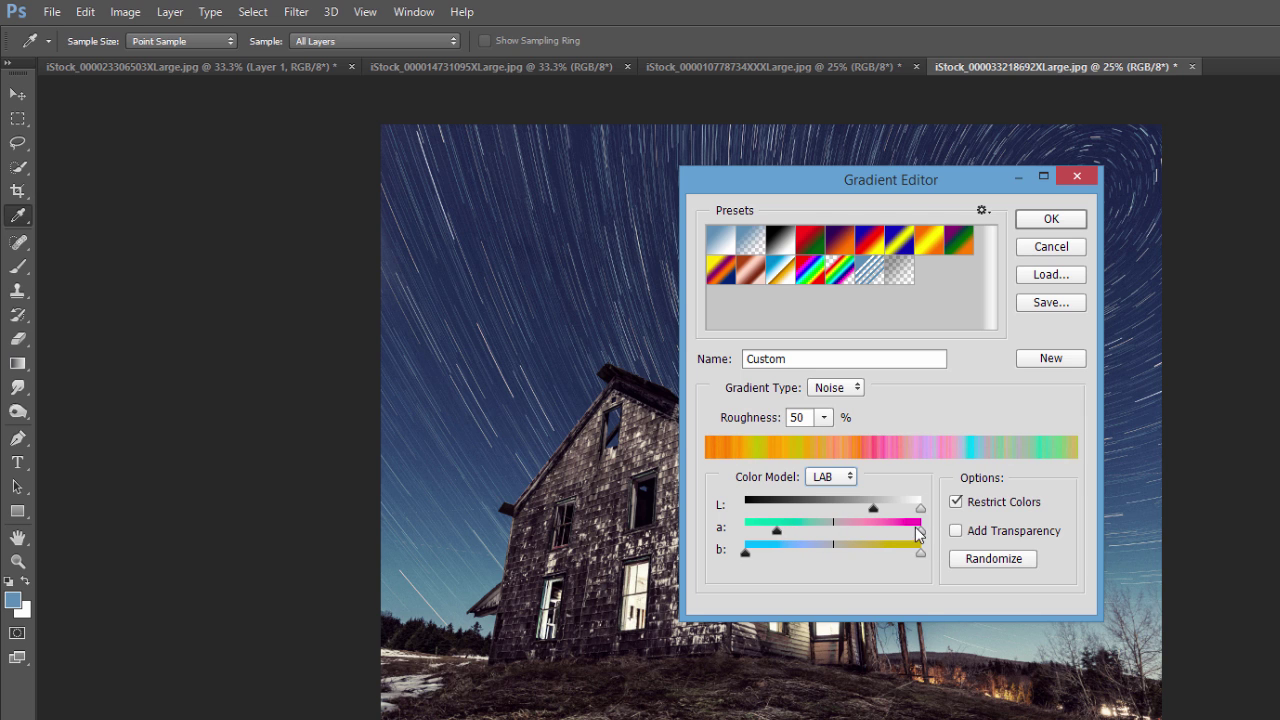
pyautogui.moveTo(919, 531); pyautogui.dragTo(868, 531)
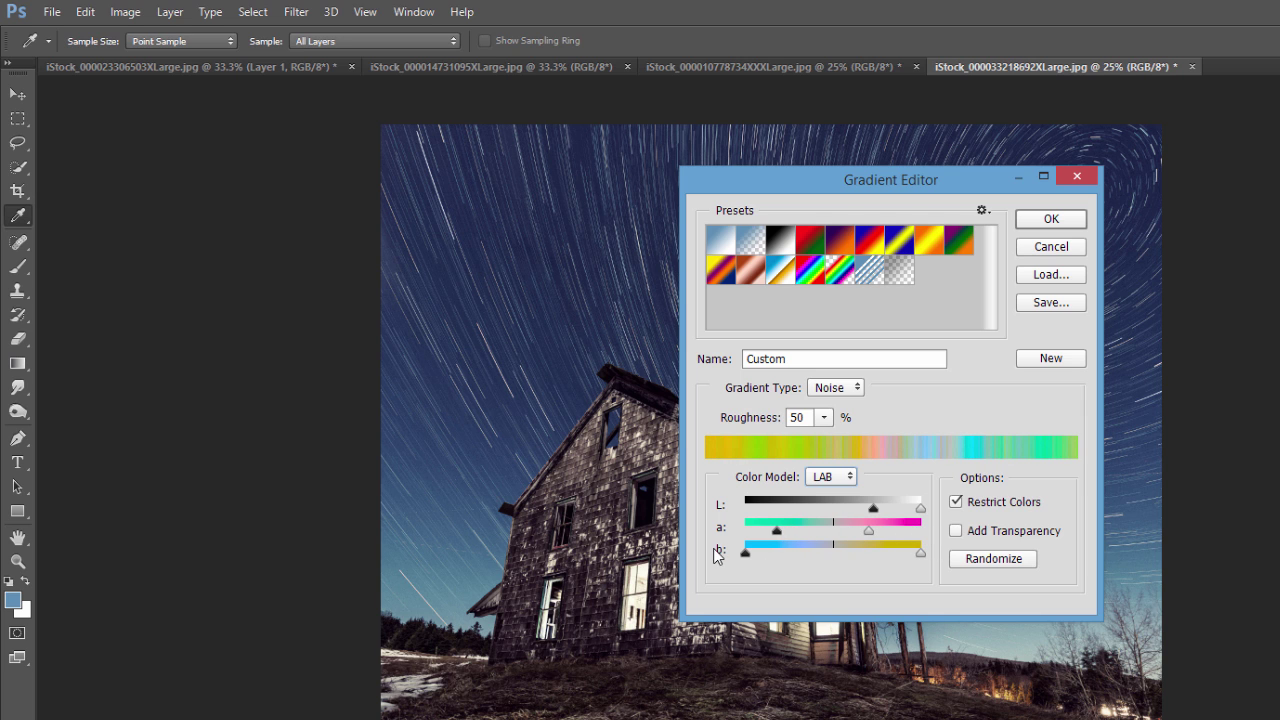
pyautogui.moveTo(746, 553); pyautogui.dragTo(761, 553)
pyautogui.moveTo(908, 552); pyautogui.dragTo(874, 553)
pyautogui.click(980, 558)
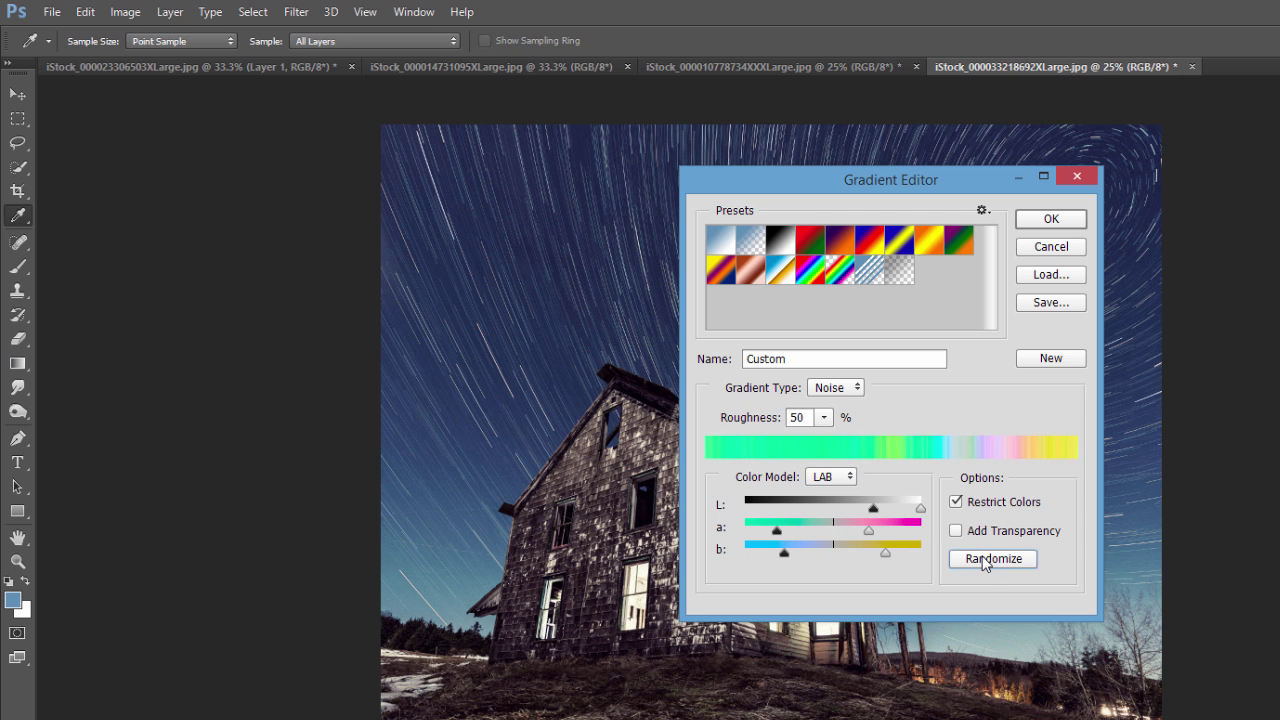
pyautogui.click(985, 562)
# Return to RGB, lower the red range, and randomize into an olive-magenta-purple mix
pyautogui.click(828, 477)
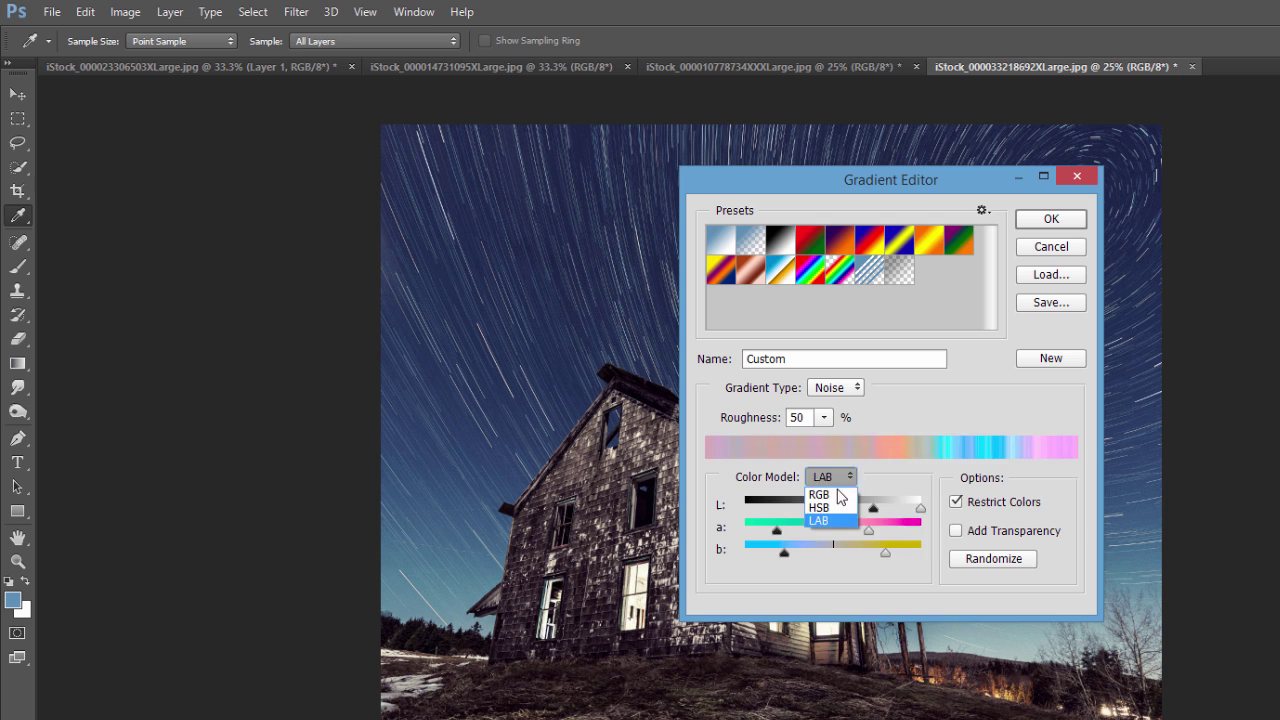
pyautogui.click(840, 490)
pyautogui.click(832, 477)
pyautogui.click(830, 491)
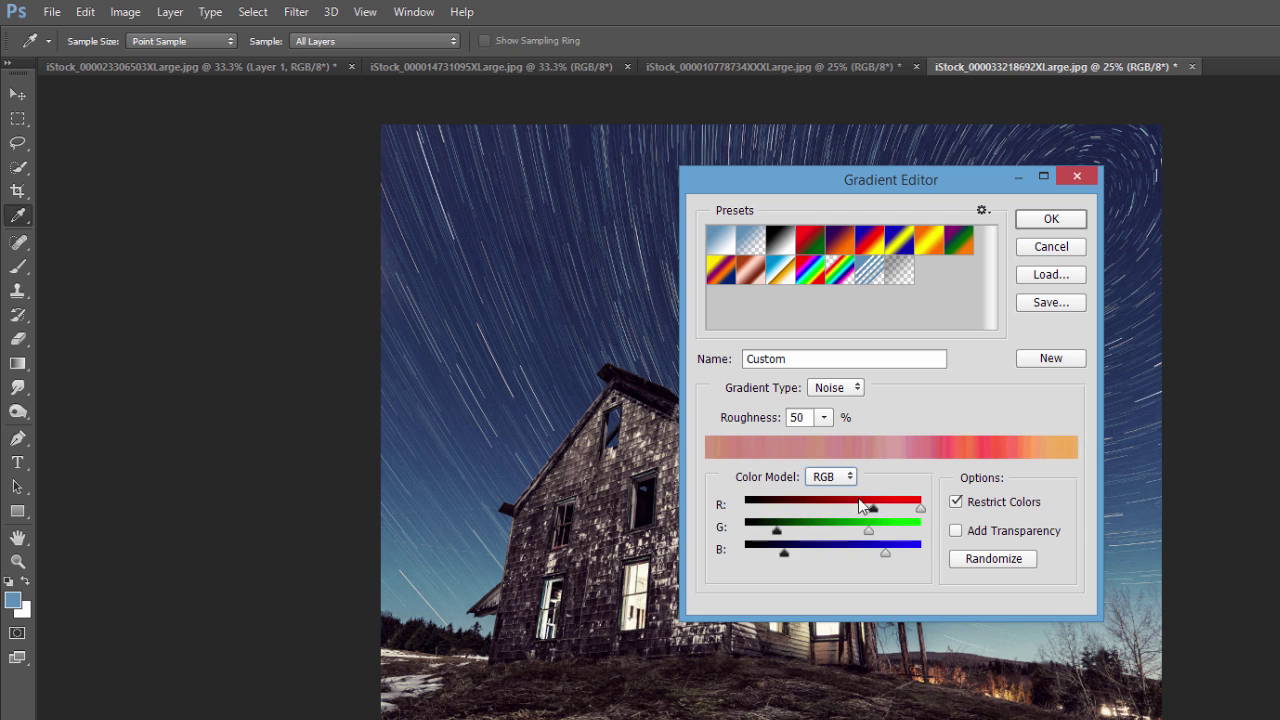
pyautogui.moveTo(874, 513); pyautogui.dragTo(841, 510)
pyautogui.click(968, 560)
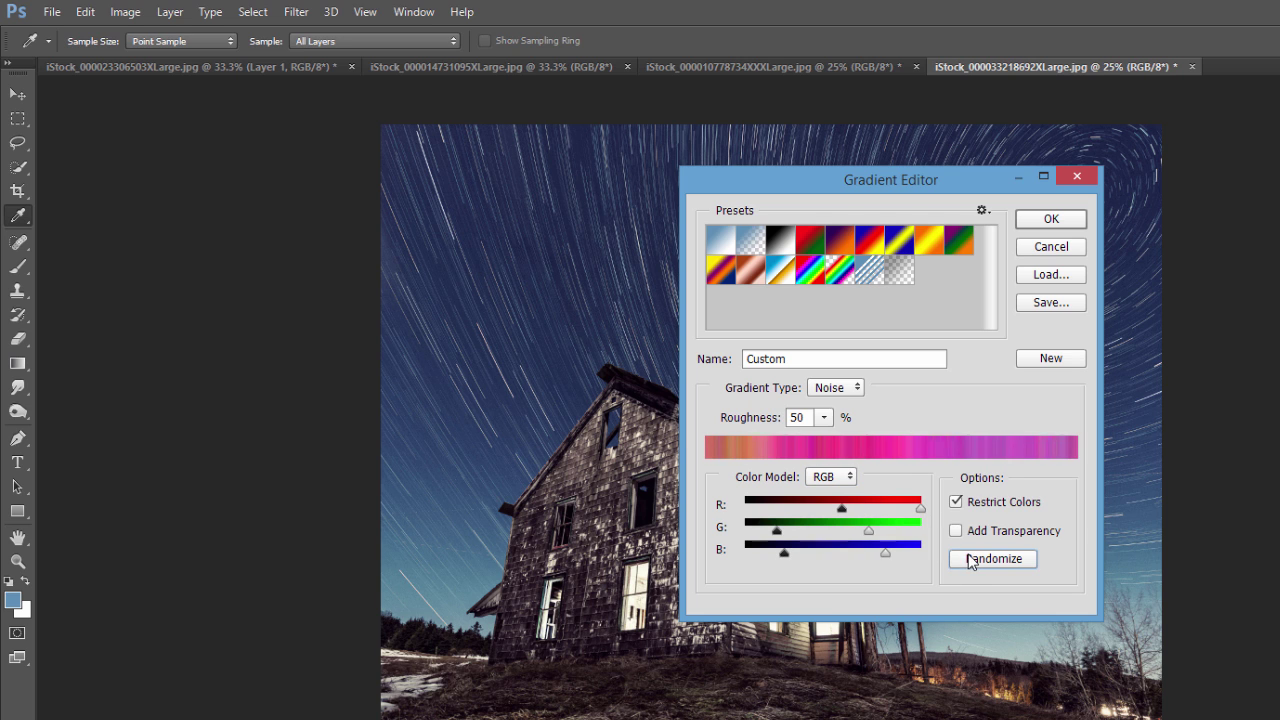
pyautogui.click(969, 562)
pyautogui.click(968, 560)
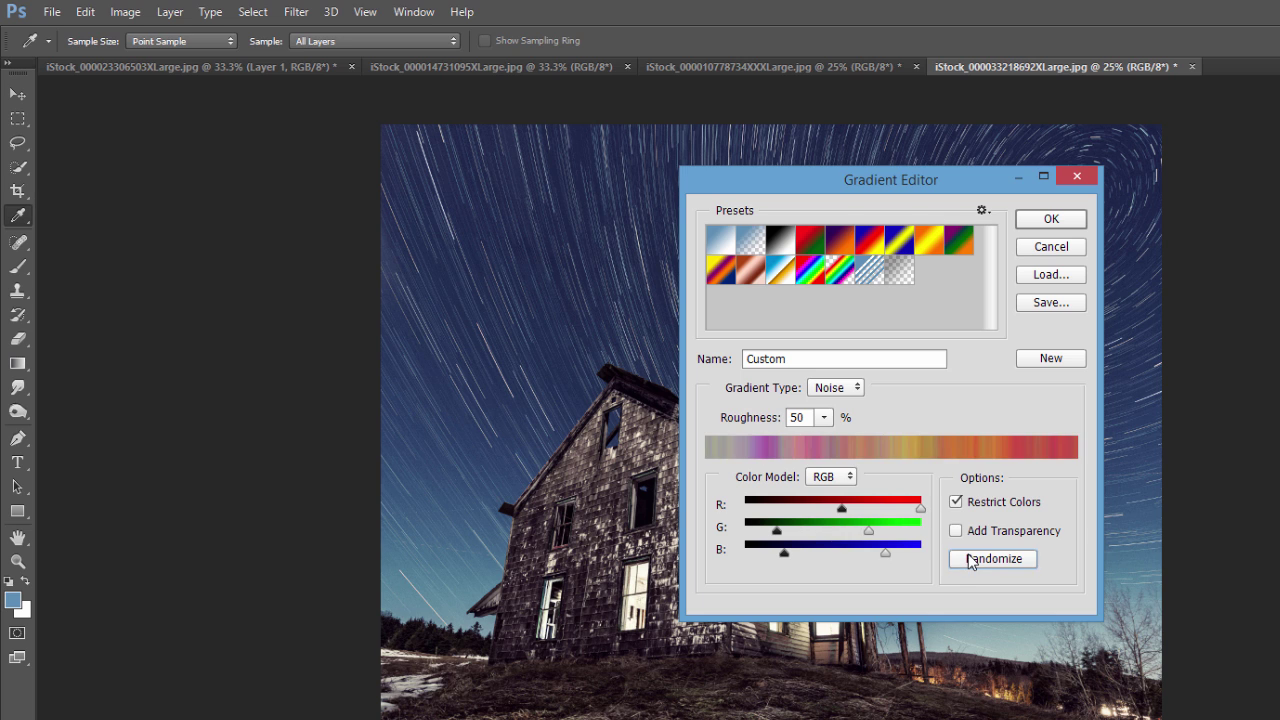
pyautogui.click(968, 562)
pyautogui.moveTo(920, 510); pyautogui.dragTo(921, 553)
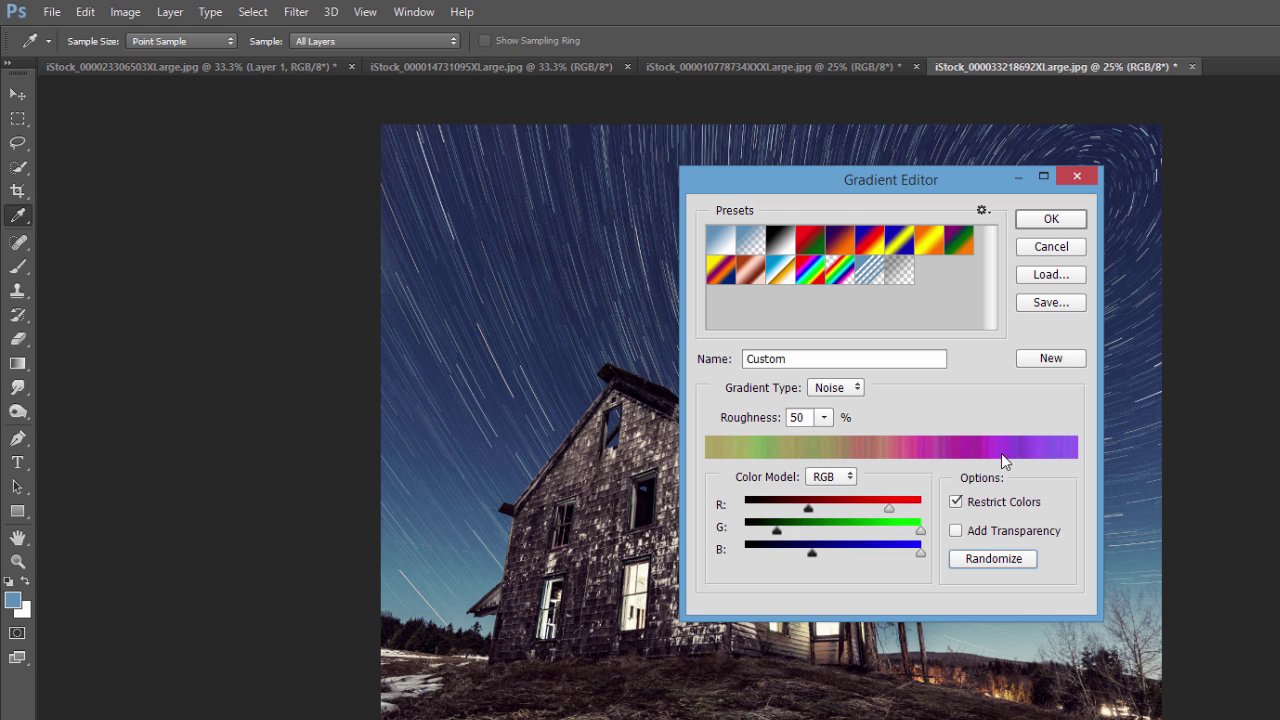
# Name the gradient 'abstract gradient' and save it as a new preset
pyautogui.doubleClick(798, 358)
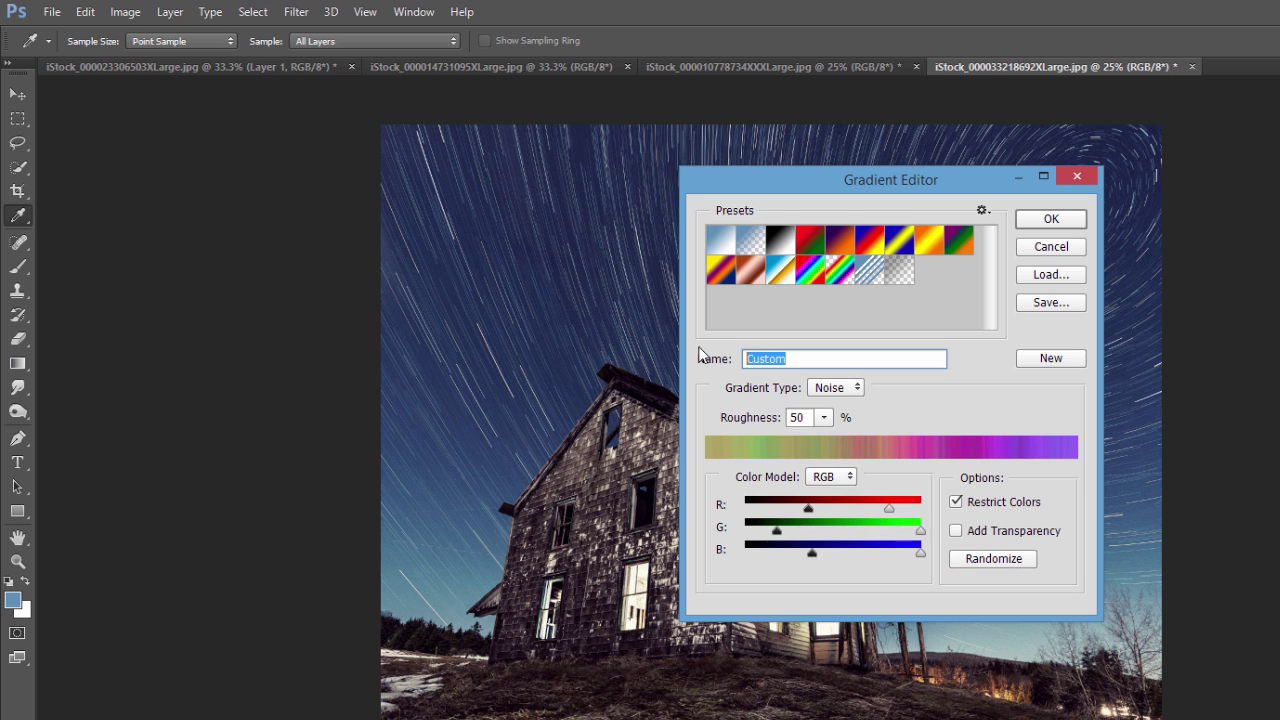
pyautogui.write('abstract gradient')
pyautogui.click(1045, 360)
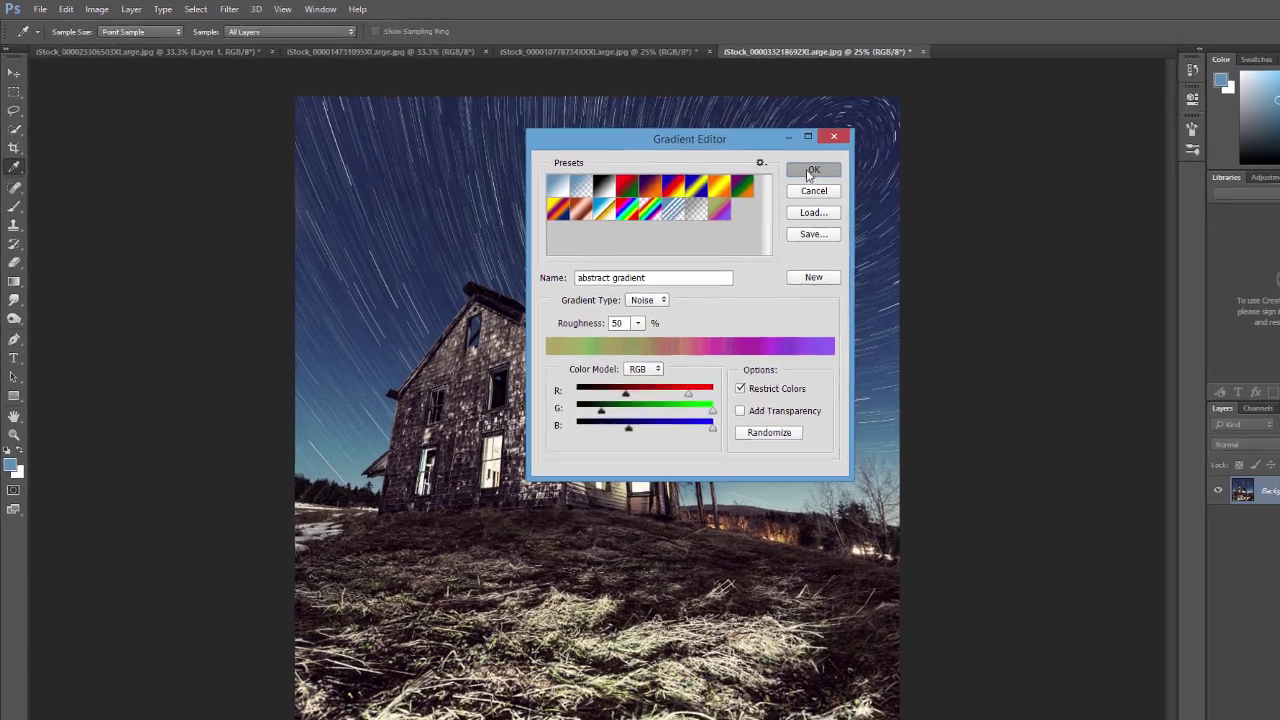
# Accept the gradient, add Layer 1 to the house photo, and fill it diagonally
pyautogui.click(951, 199)
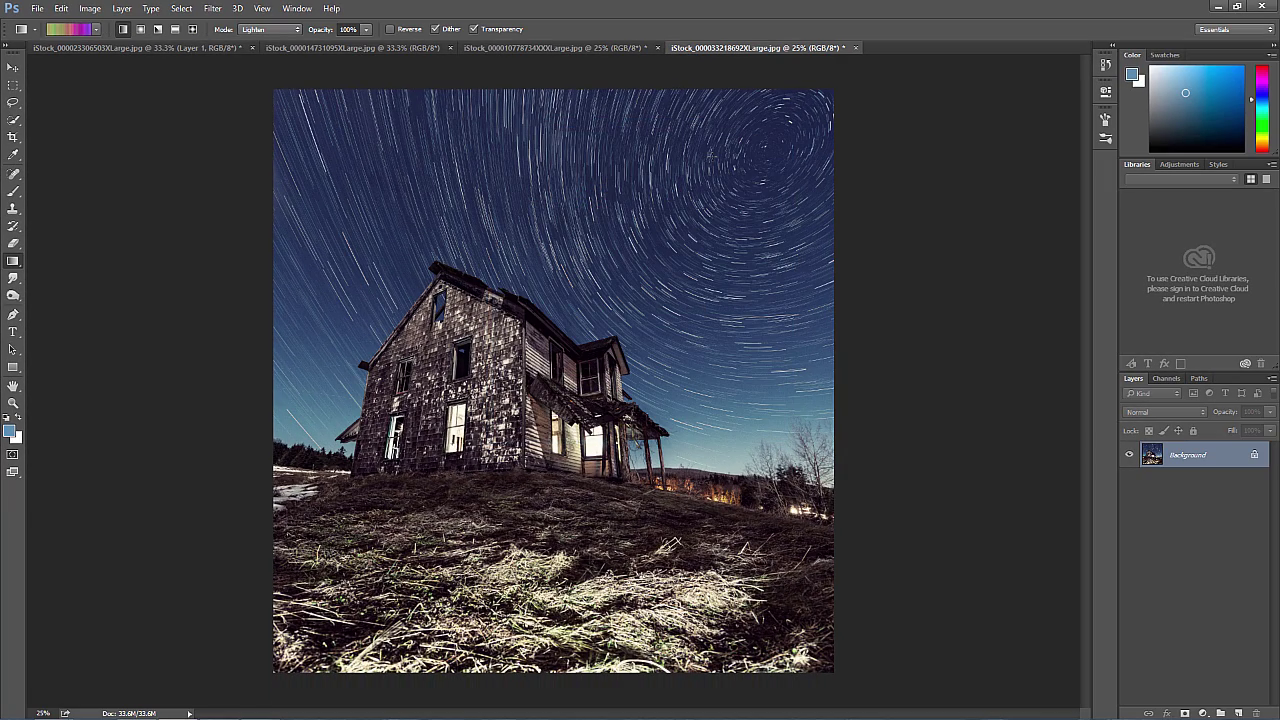
pyautogui.click(1238, 712)
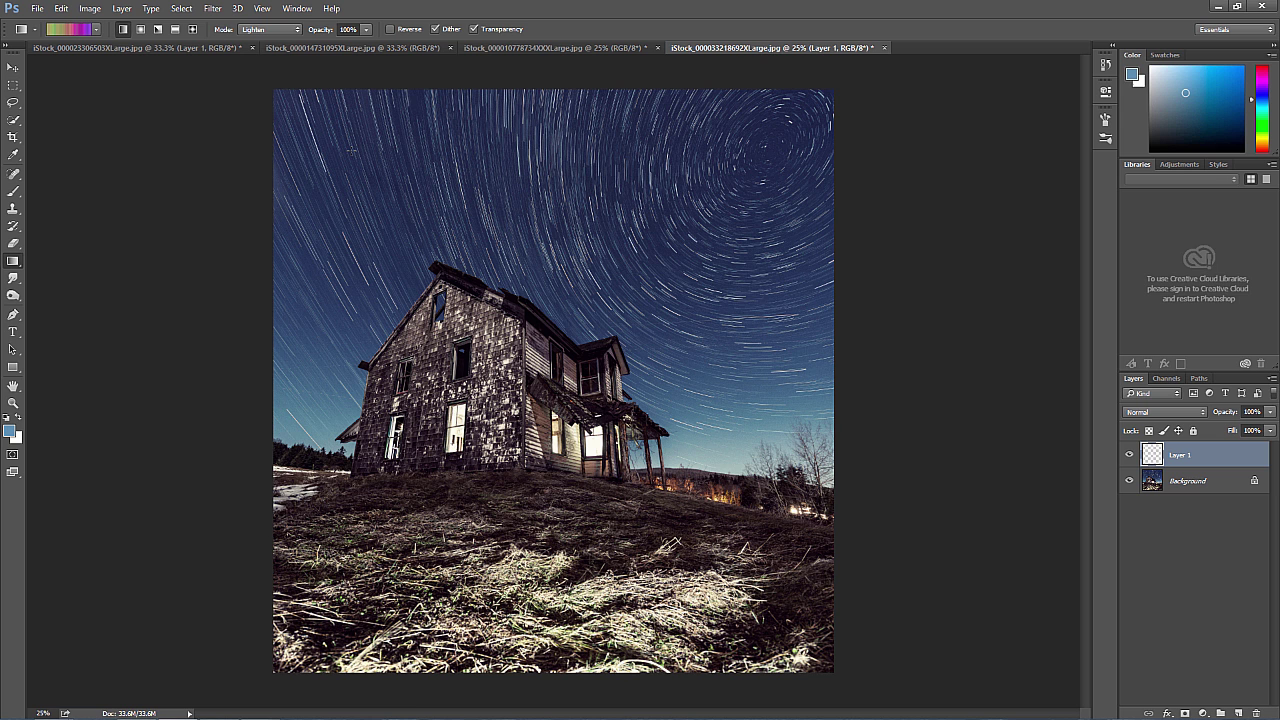
pyautogui.moveTo(336, 100); pyautogui.dragTo(644, 494)
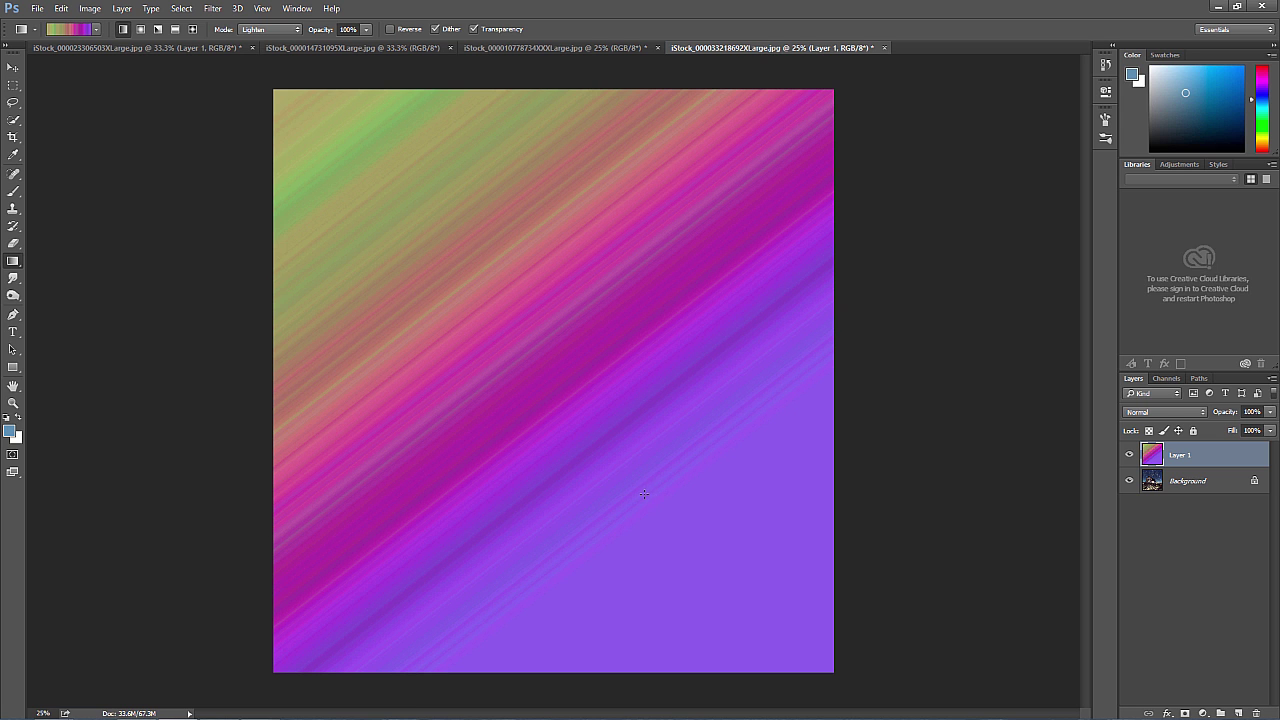
# Cycle Layer 1's blend mode through Multiply, Color Burn and Color Dodge to Overlay
pyautogui.click(1165, 413)
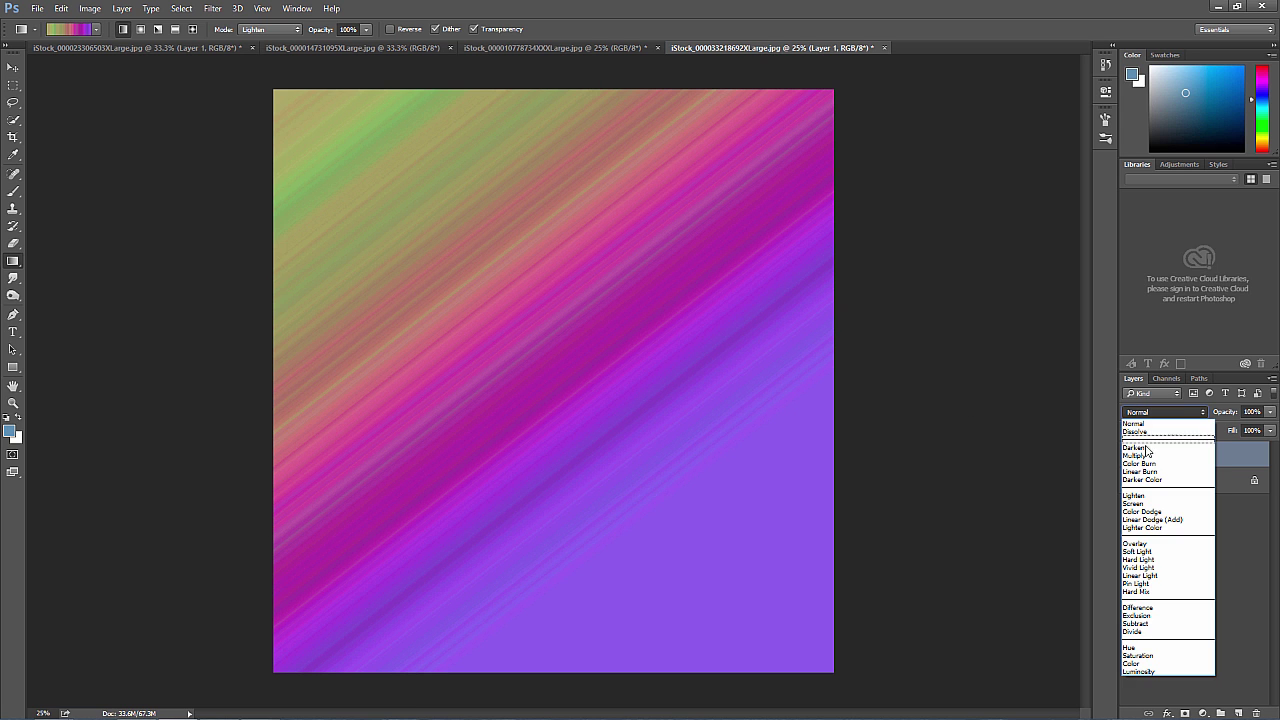
pyautogui.click(1147, 447)
pyautogui.click(1160, 413)
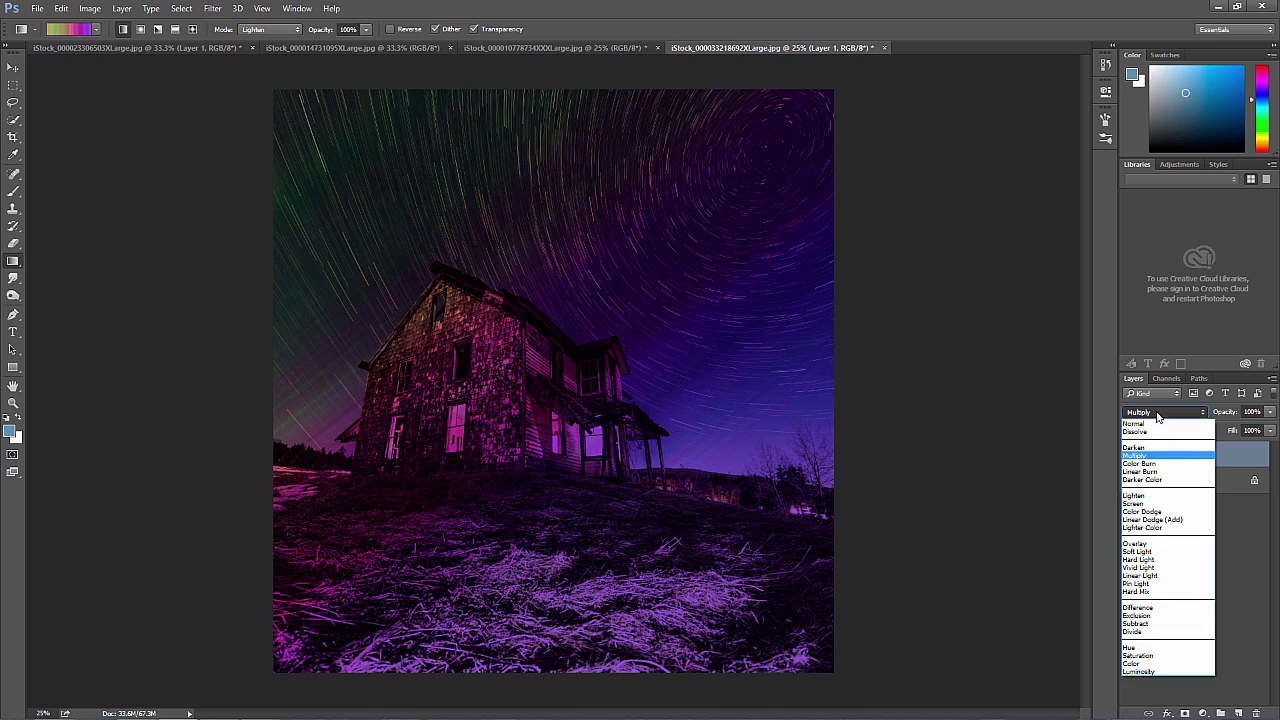
pyautogui.click(1151, 465)
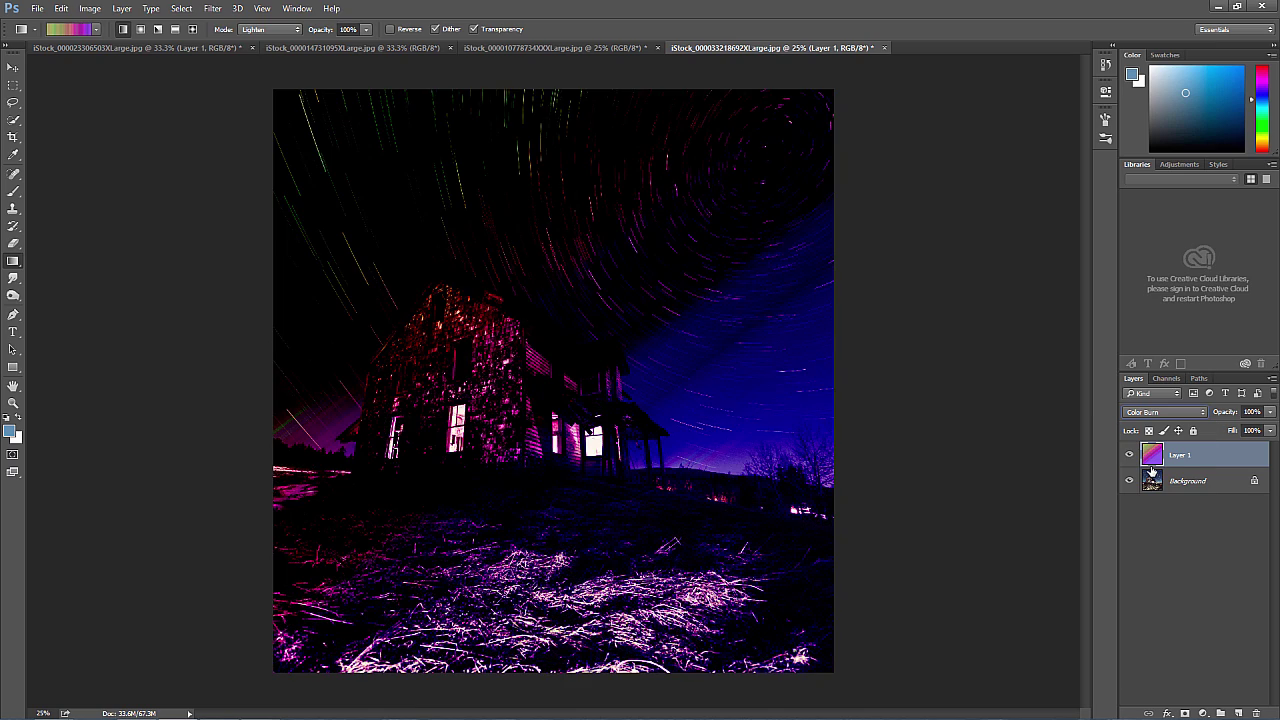
pyautogui.press('Down')
pyautogui.press('Down')
pyautogui.press('Down')
pyautogui.press('Down')
pyautogui.press('Down')
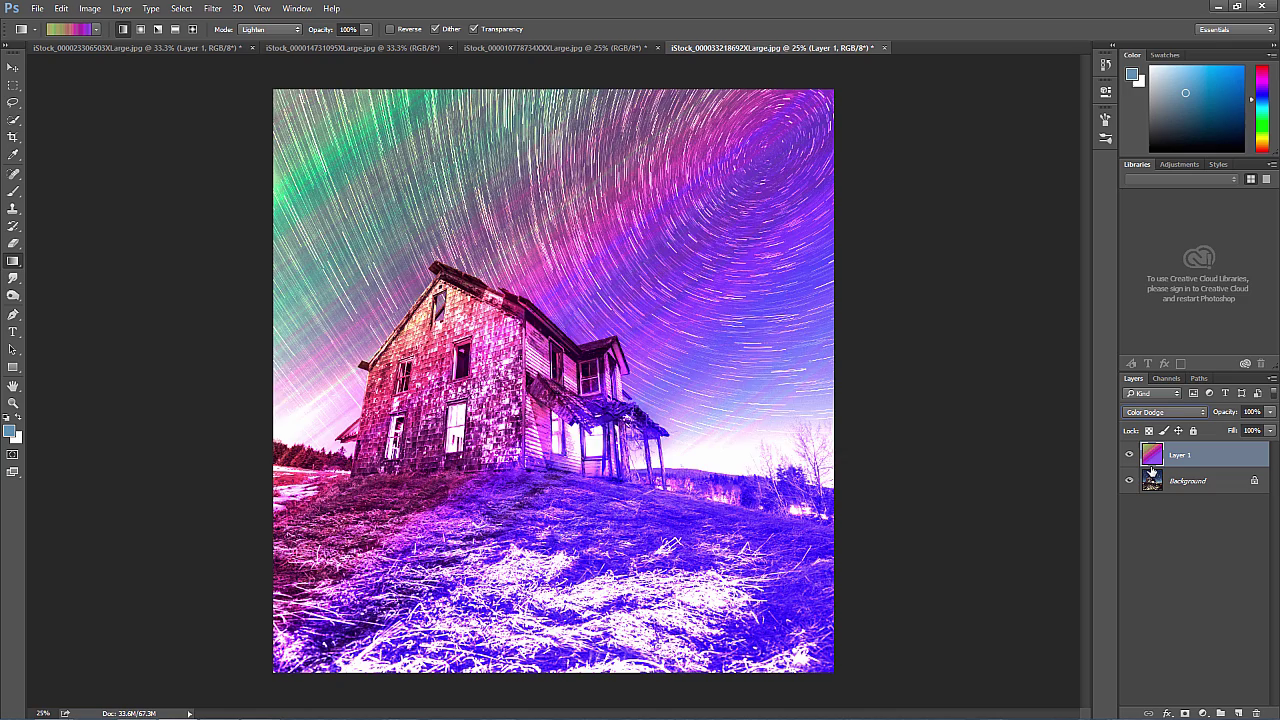
pyautogui.press('Down')
pyautogui.press('Down')
pyautogui.press('Down')
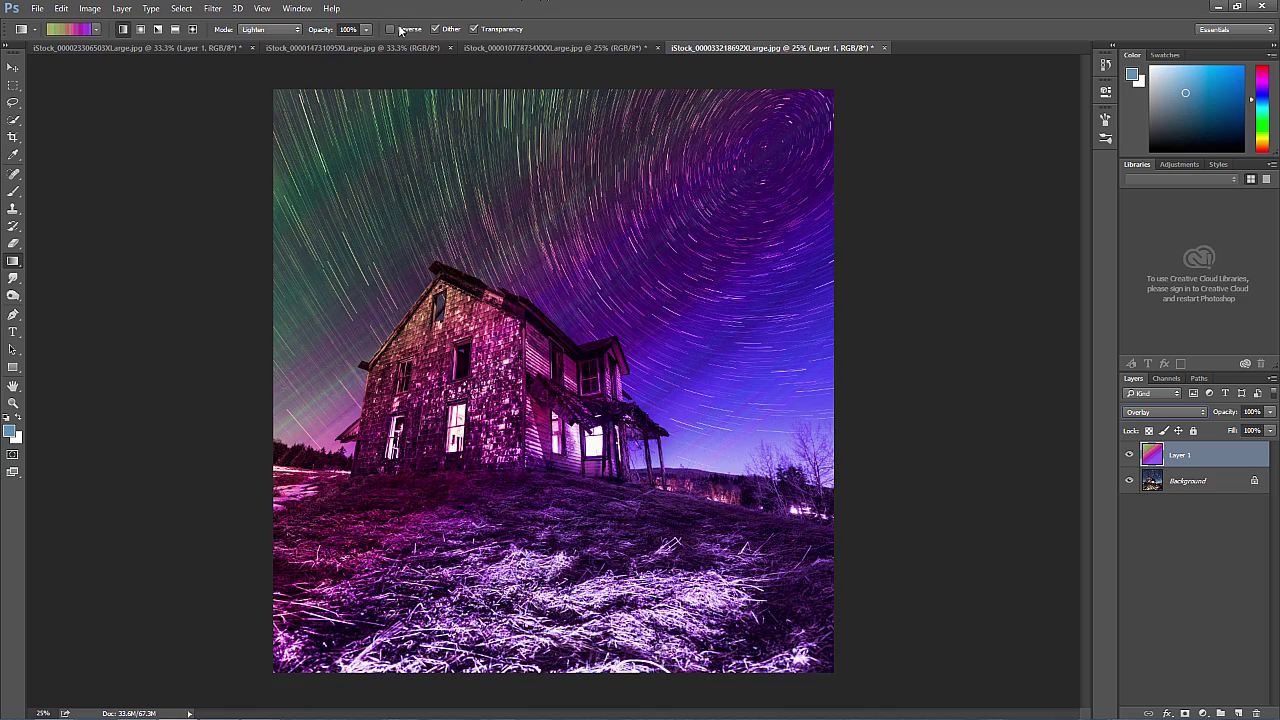
pyautogui.click(355, 48)
# On the portrait, make an HSB noise gradient with narrowed hue and Roughness 29, named 'another noise gradient custom'
pyautogui.click(490, 50)
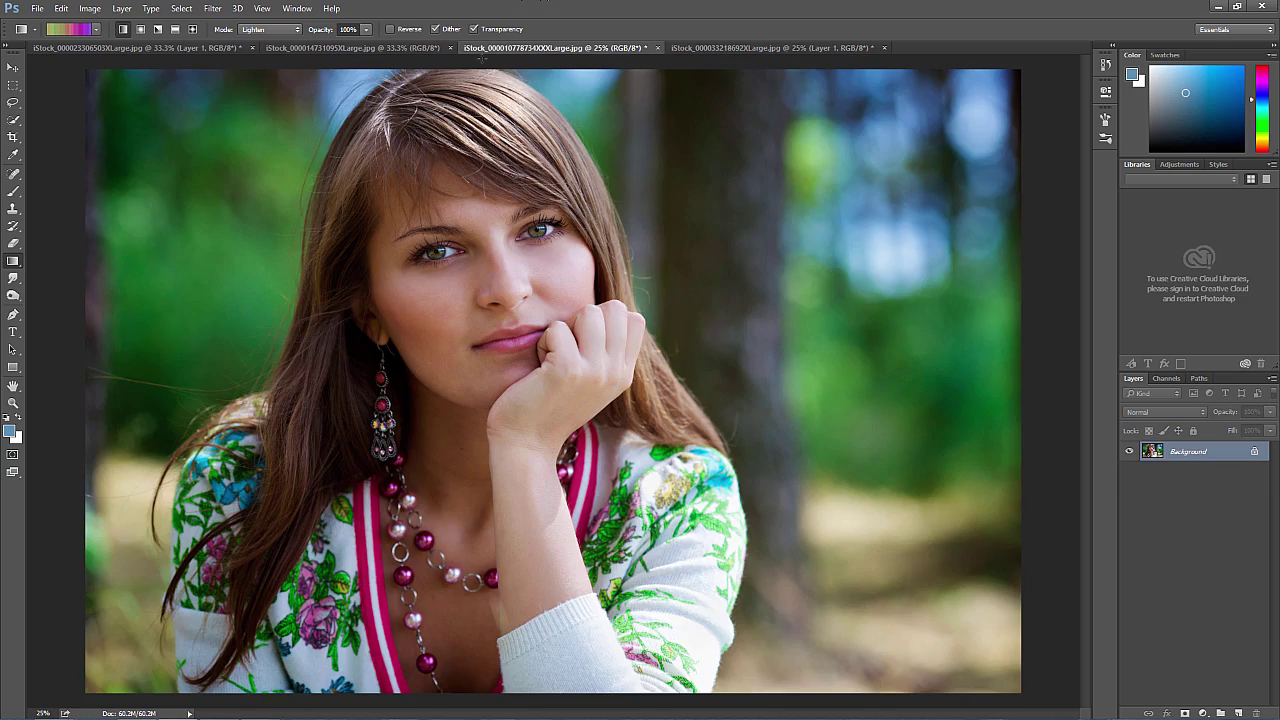
pyautogui.click(70, 28)
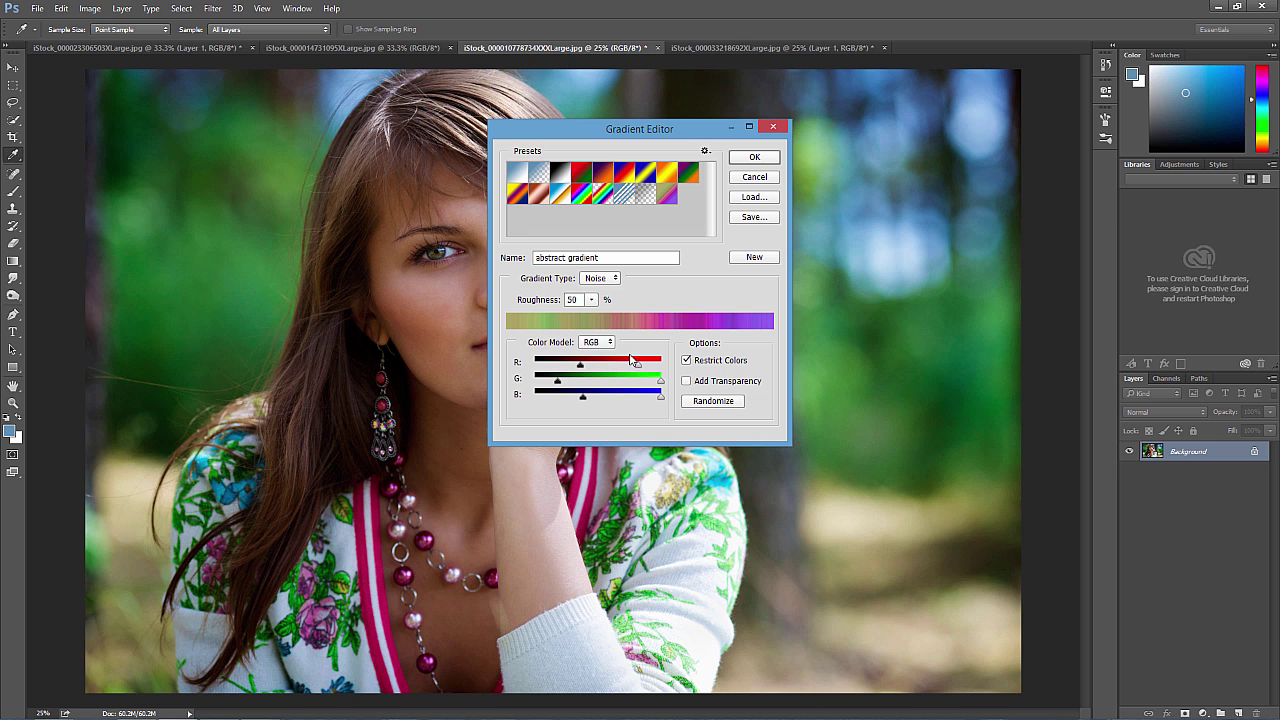
pyautogui.click(592, 342)
pyautogui.click(596, 360)
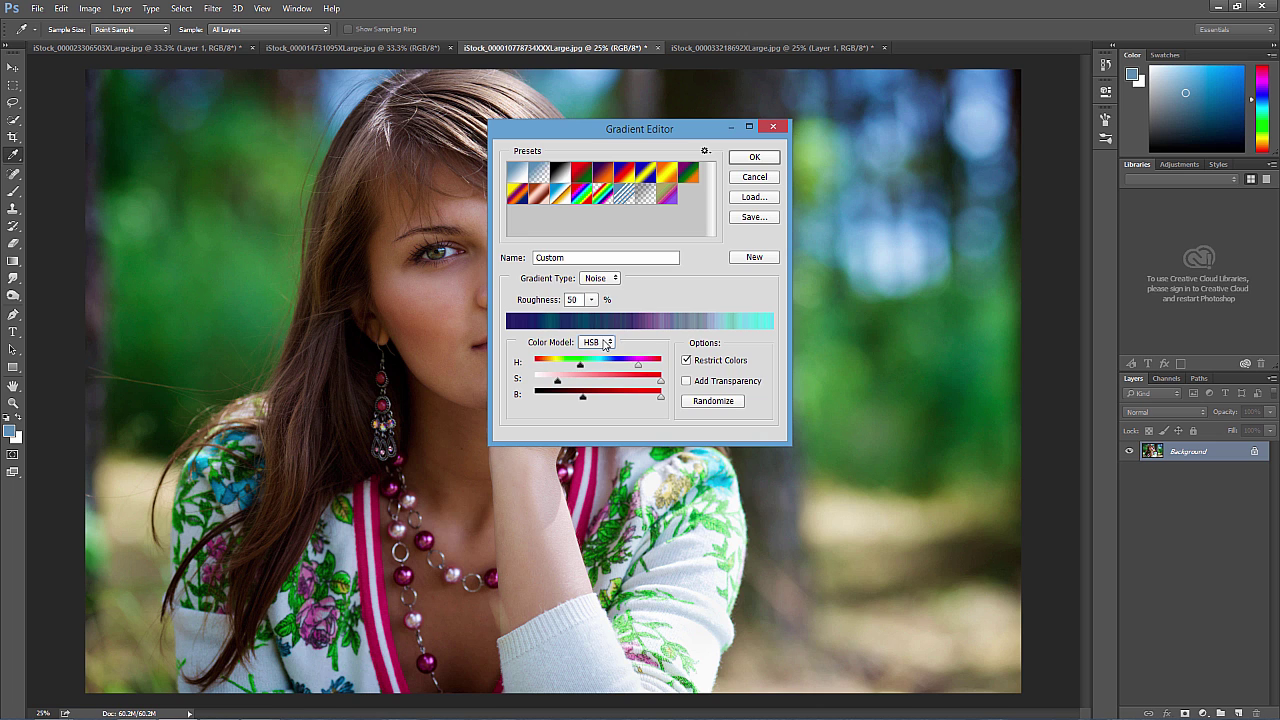
pyautogui.moveTo(625, 368); pyautogui.dragTo(560, 368)
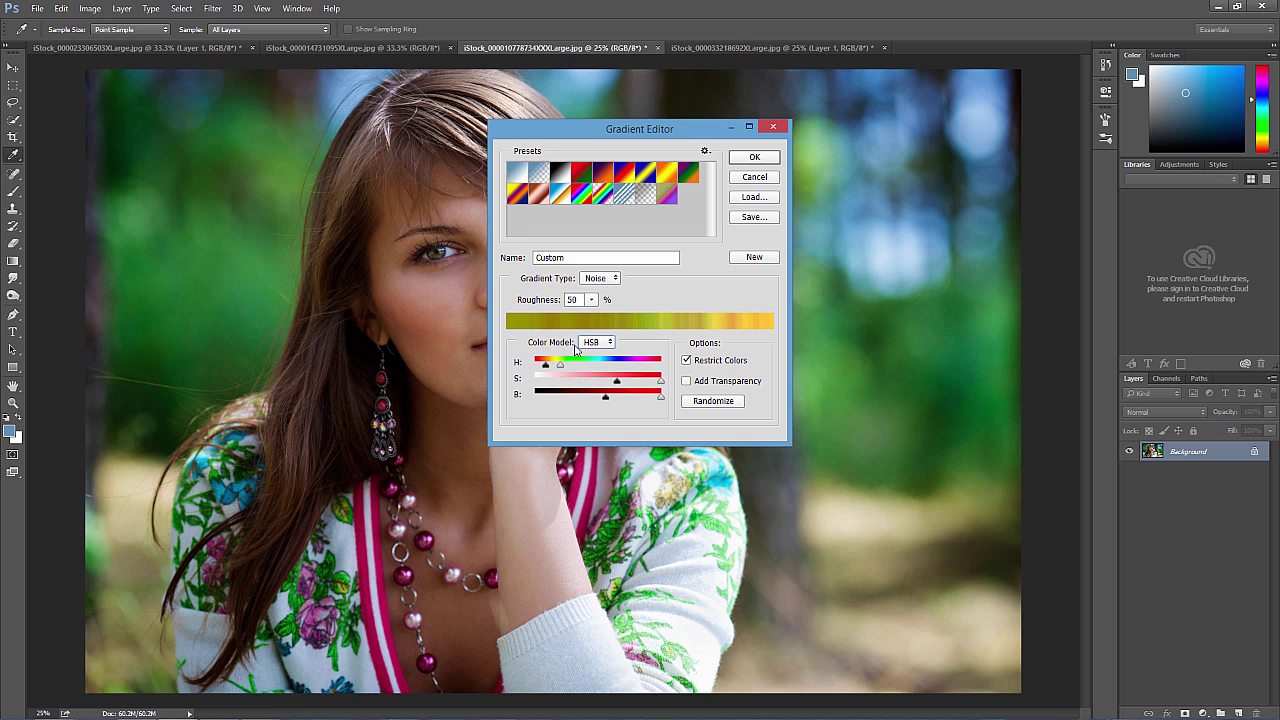
pyautogui.moveTo(591, 305)
pyautogui.mouseDown()
pyautogui.moveTo(576, 322)
pyautogui.moveTo(591, 318)
pyautogui.mouseUp()
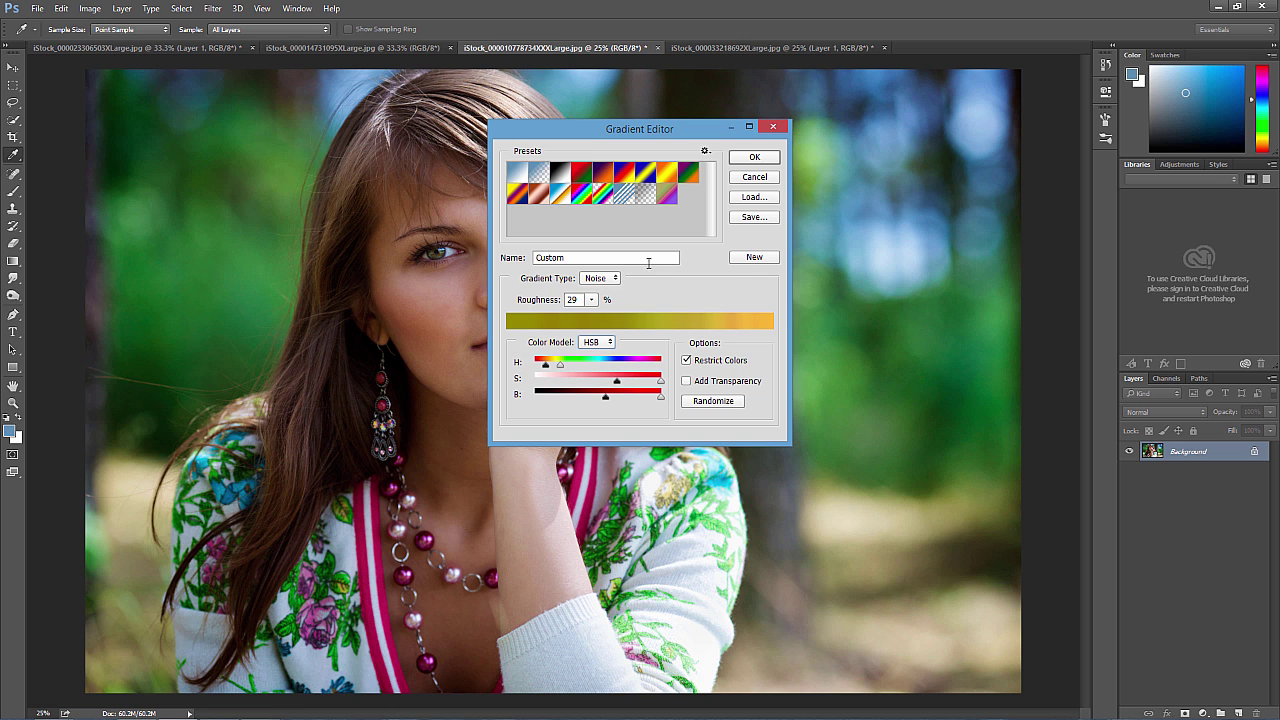
pyautogui.doubleClick(616, 259)
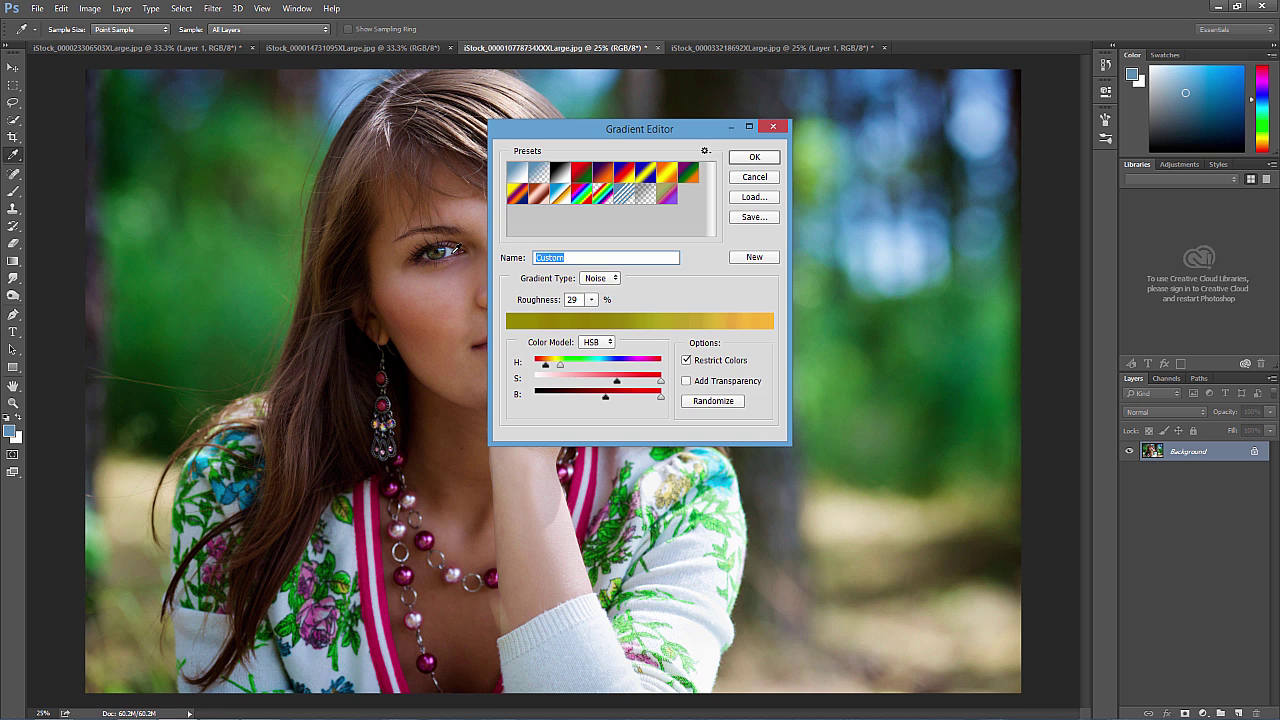
pyautogui.write('another mn')
# Save the gradient as a new preset and fill a new layer diagonally with it
pyautogui.click(737, 258)
pyautogui.click(754, 157)
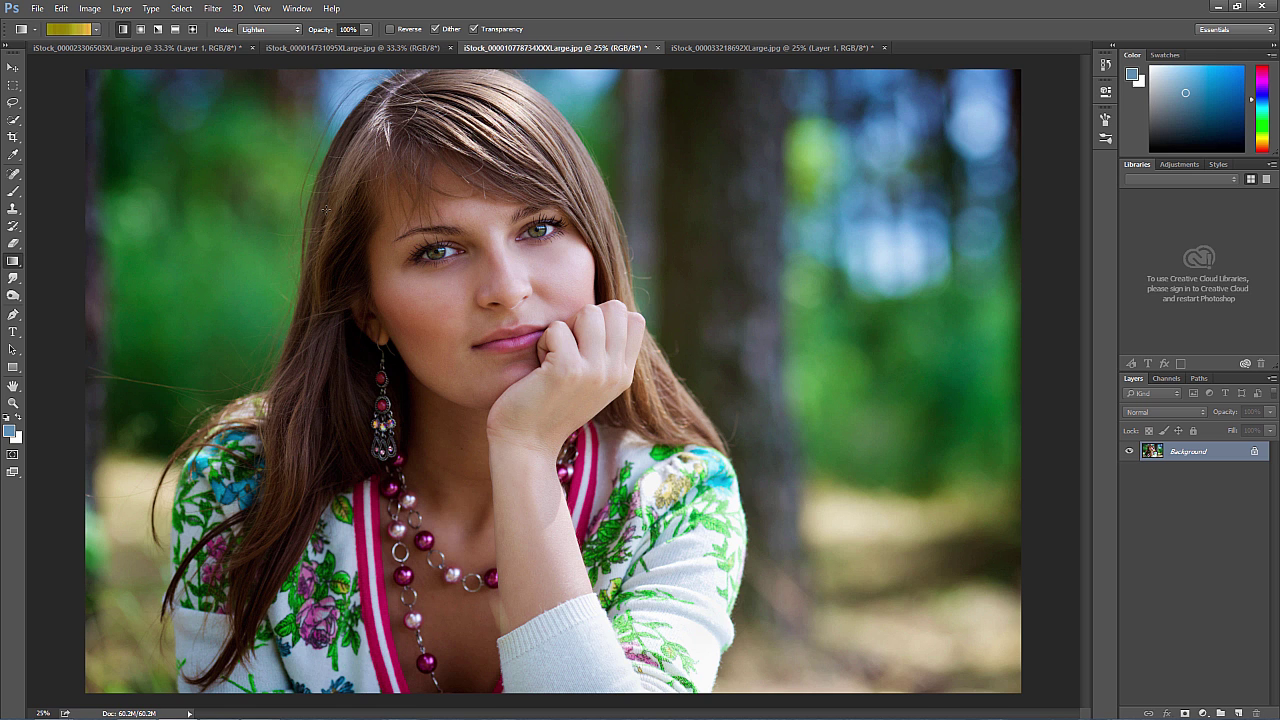
pyautogui.click(1240, 712)
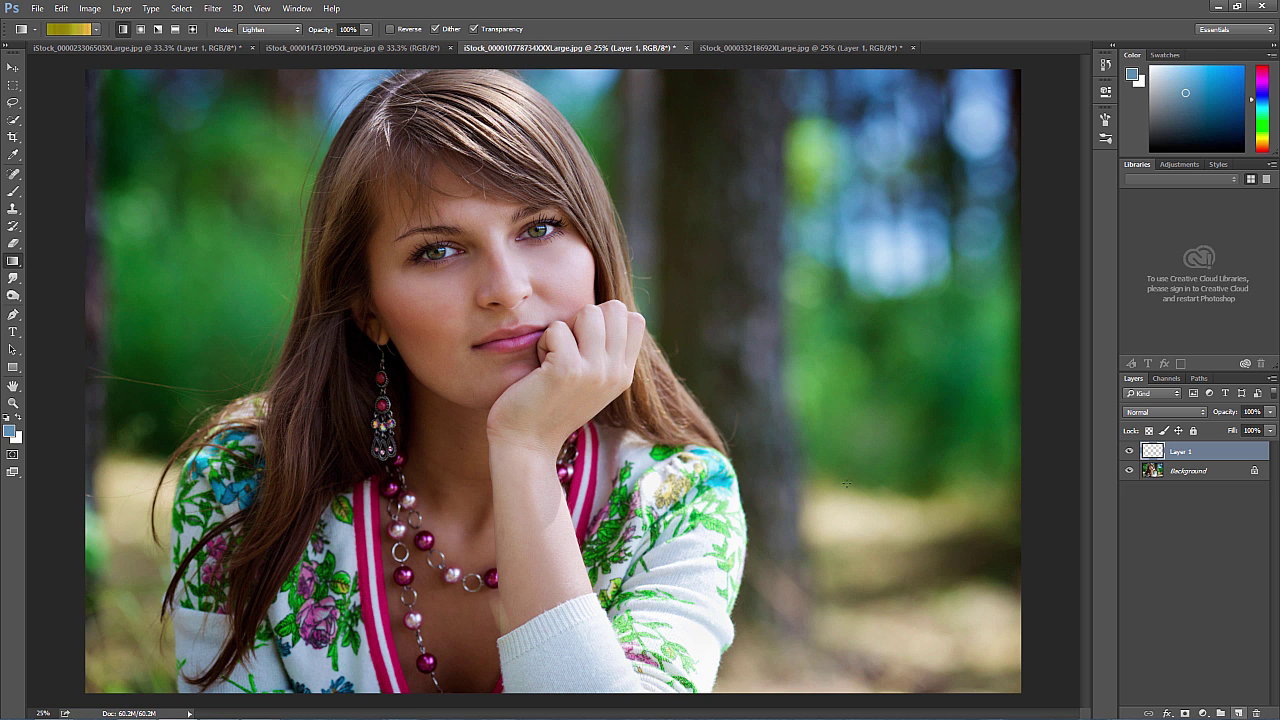
pyautogui.moveTo(269, 120); pyautogui.dragTo(702, 580)
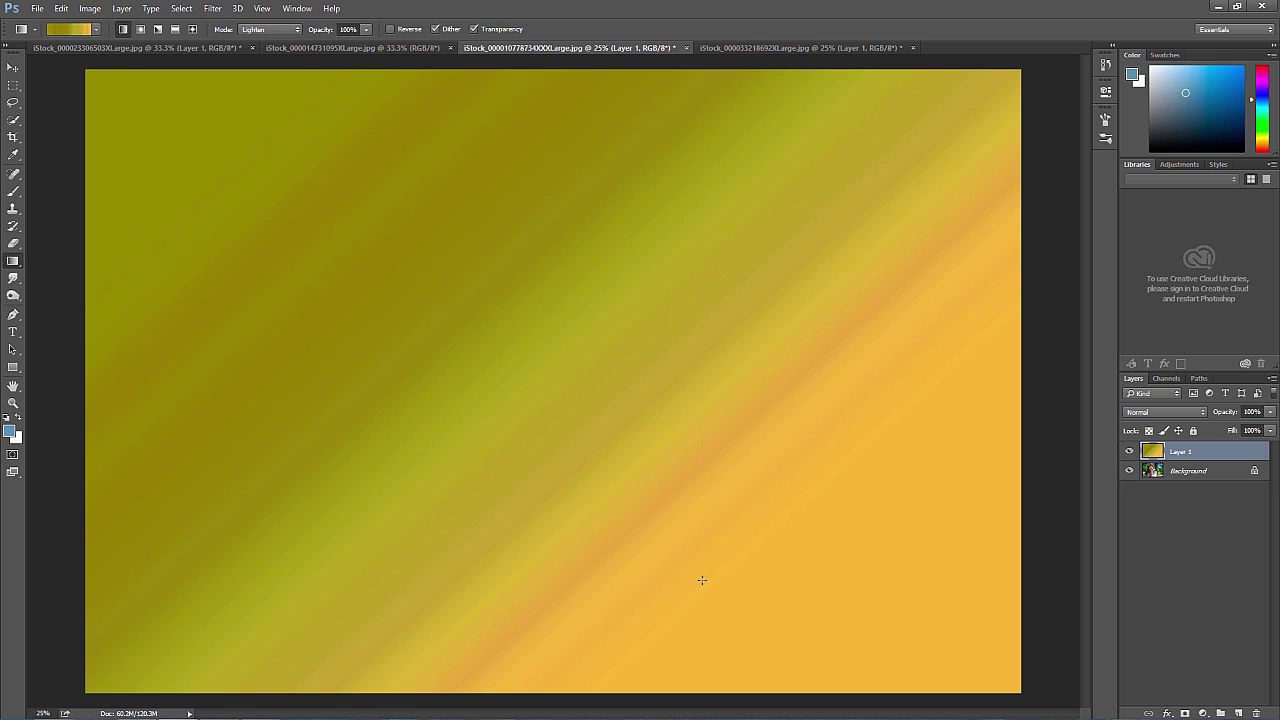
# Try Overlay and Soft Light, then blend the gradient layer in Linear Light at 74% opacity
pyautogui.click(1171, 413)
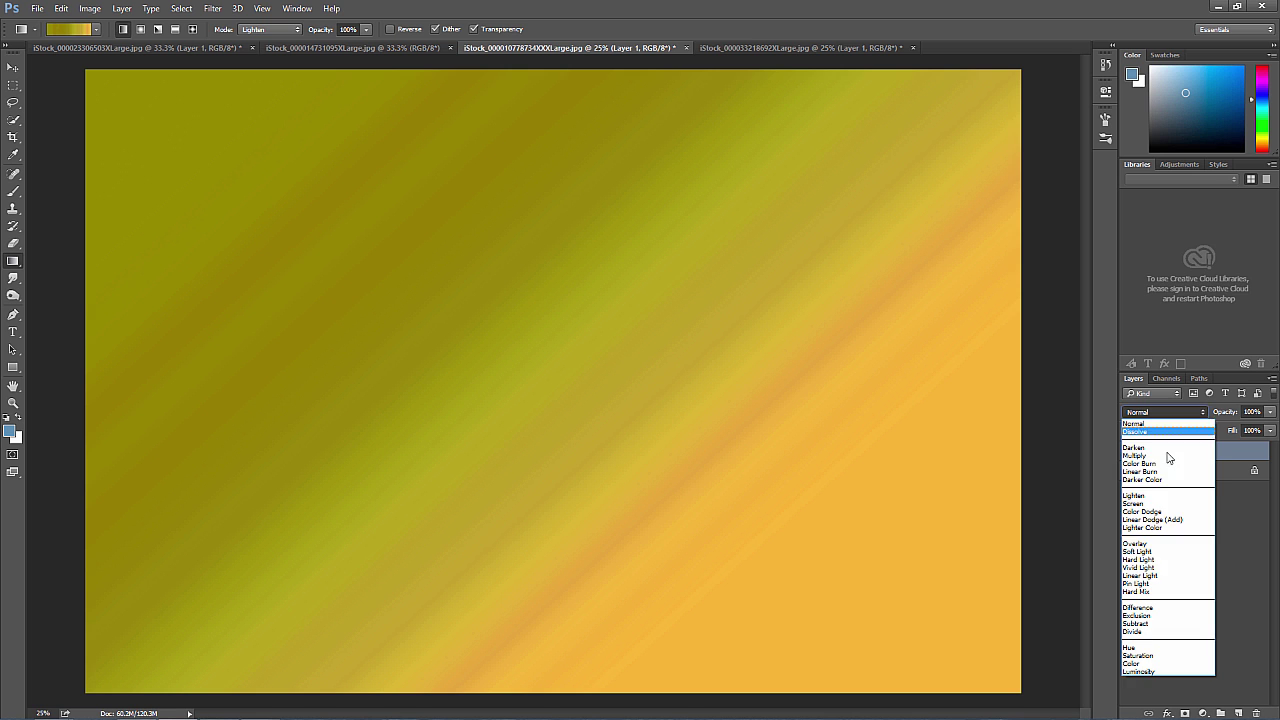
pyautogui.click(1139, 544)
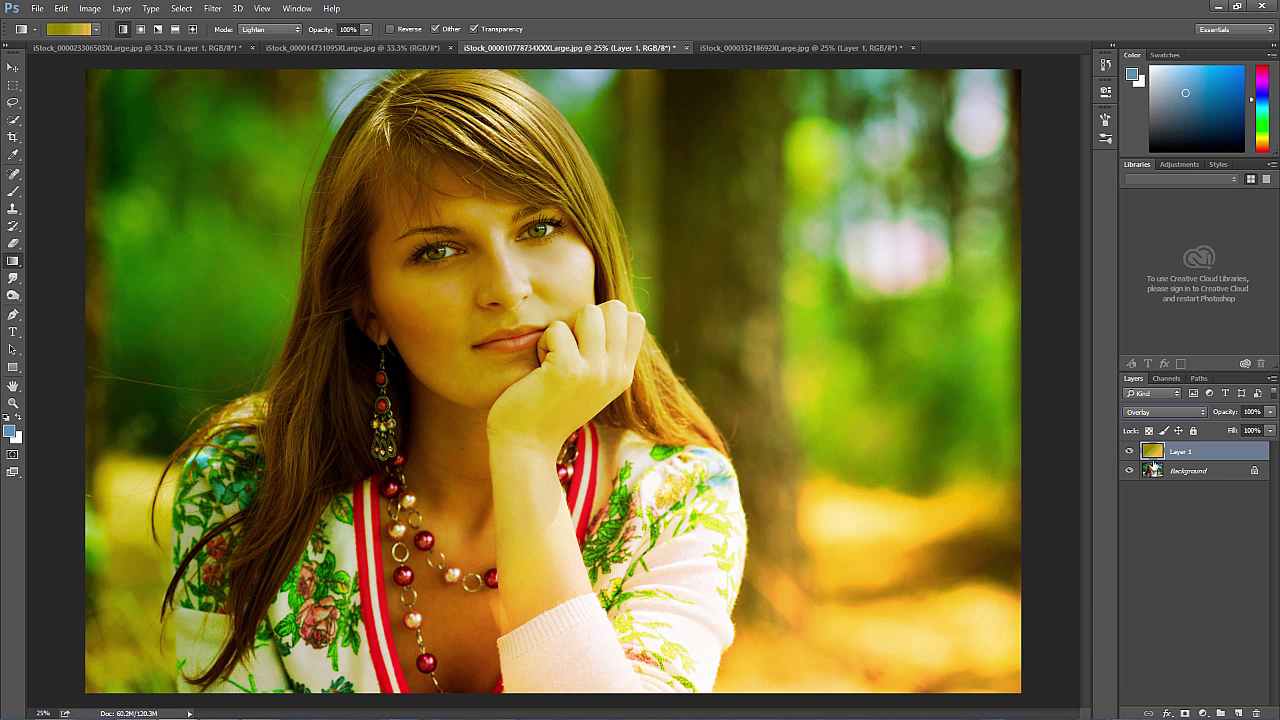
pyautogui.click(1155, 413)
pyautogui.click(1138, 549)
pyautogui.click(1165, 414)
pyautogui.click(1154, 578)
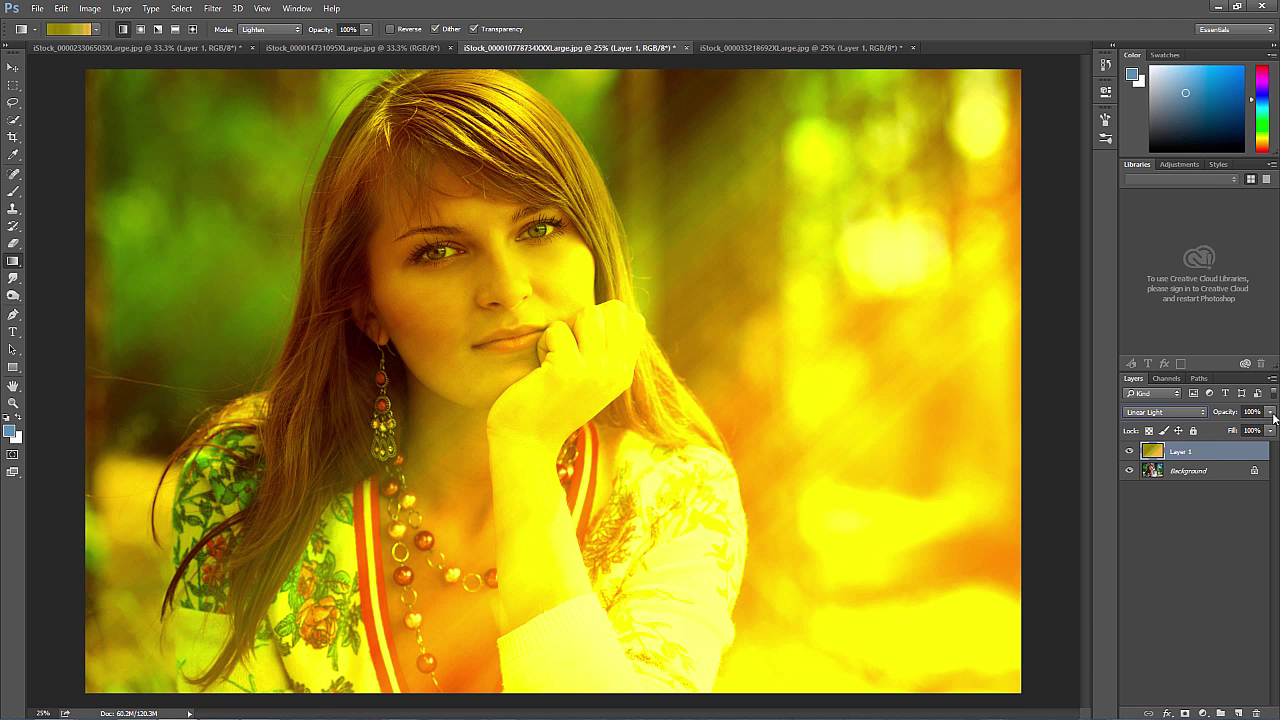
pyautogui.moveTo(1272, 417); pyautogui.dragTo(1248, 429)
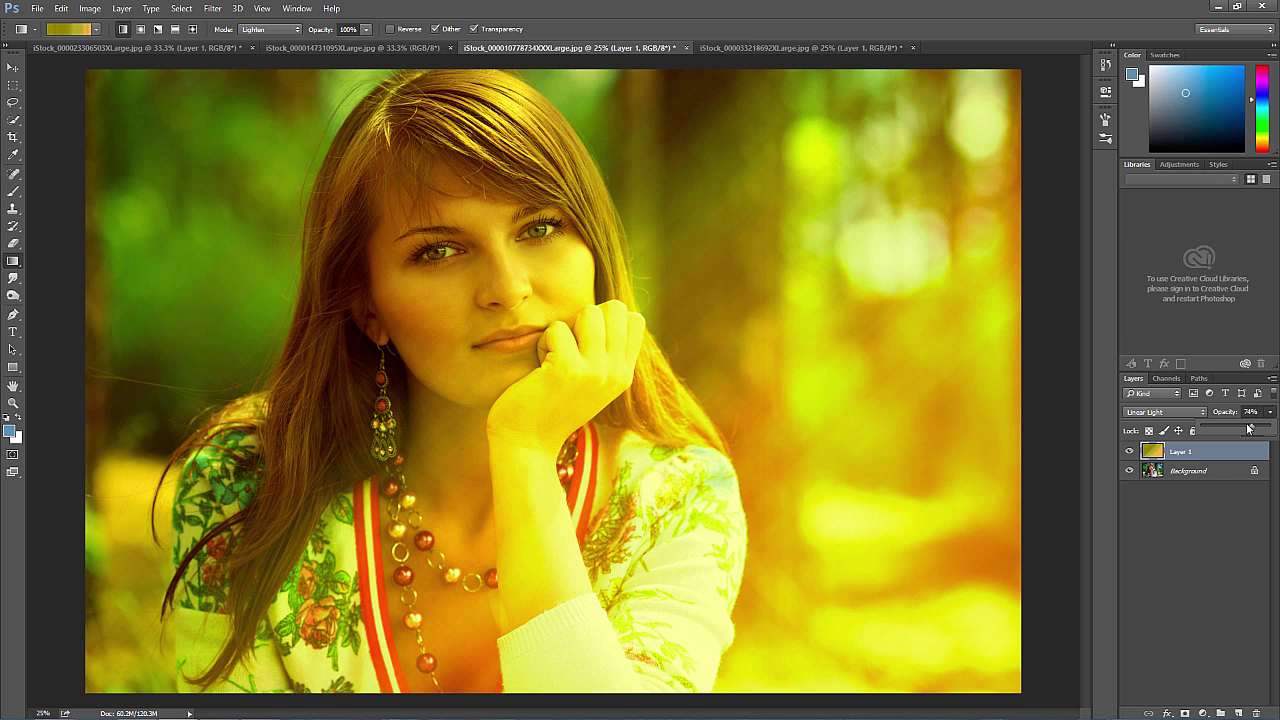
pyautogui.click(19, 260)
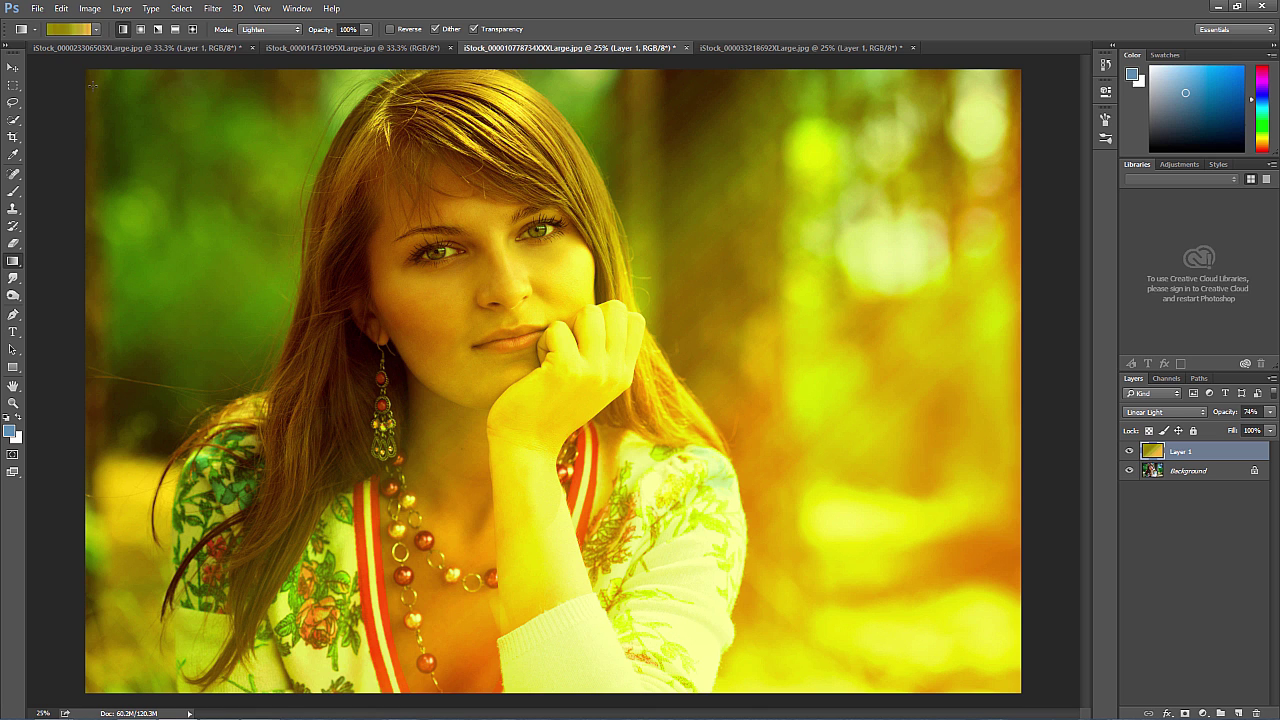
pyautogui.click(97, 30)
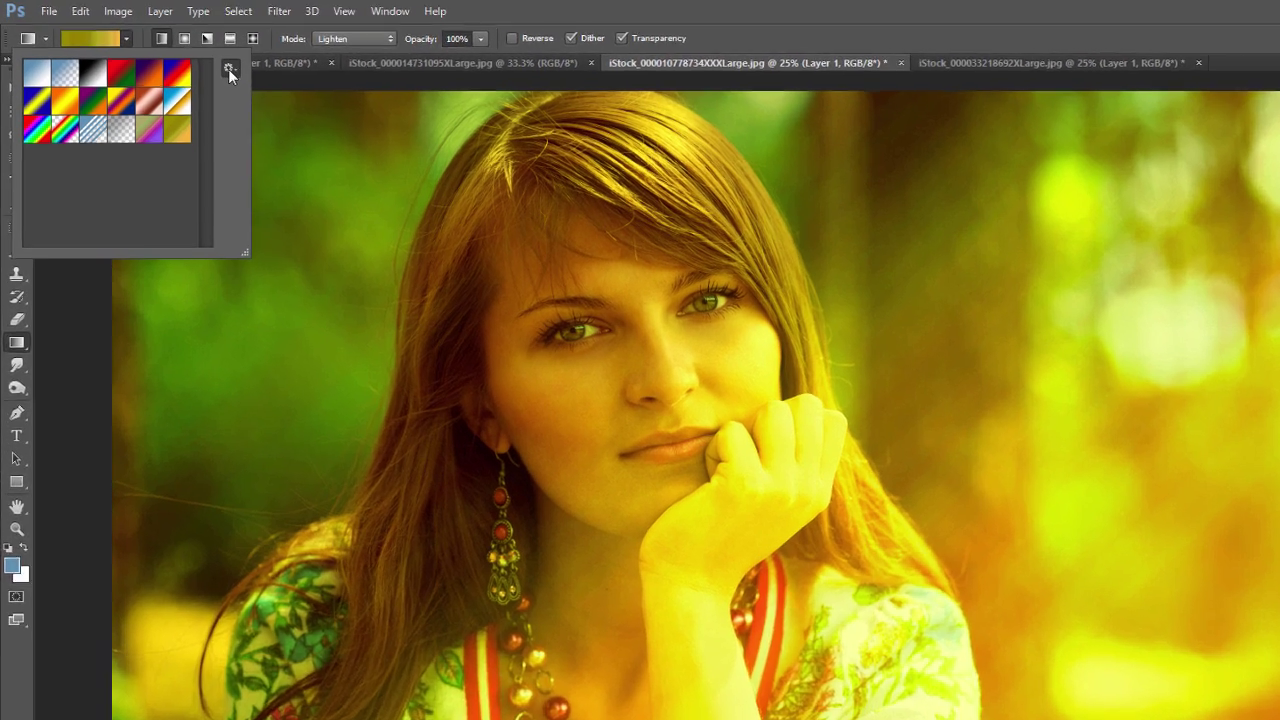
# Reset the gradient presets to defaults without saving the custom ones, then verify in the Gradient Editor
pyautogui.click(174, 51)
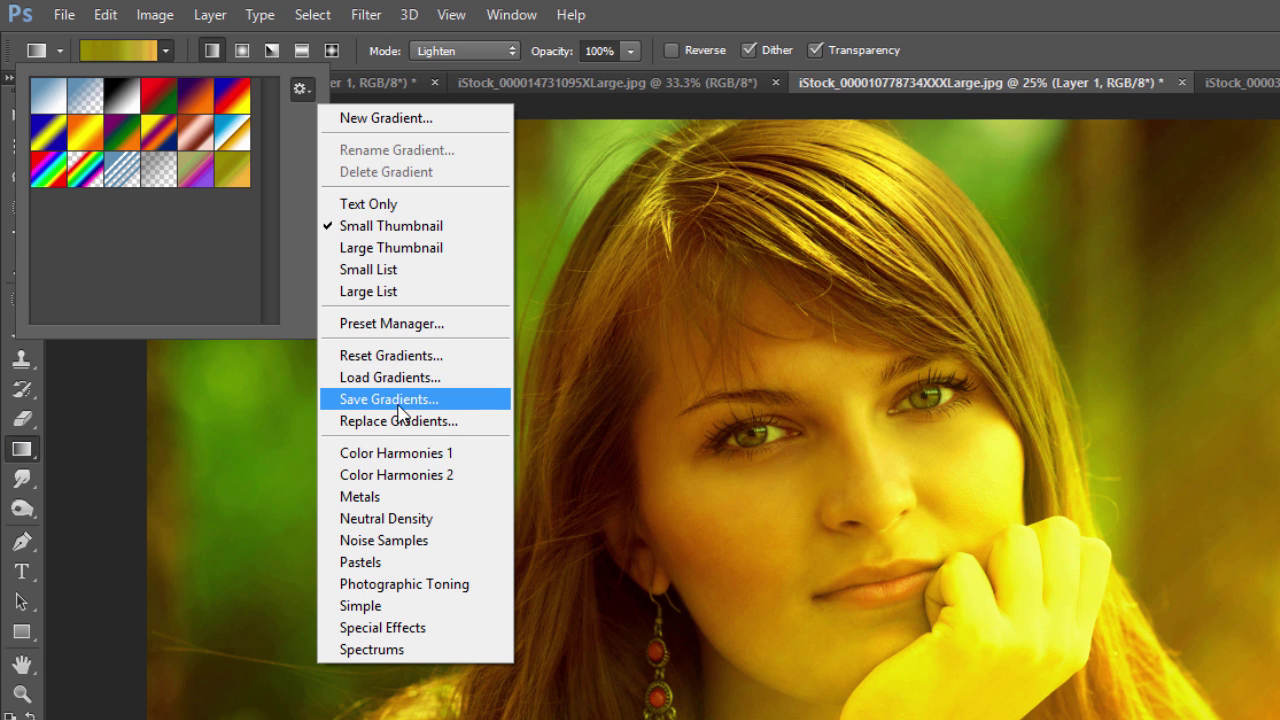
pyautogui.click(364, 356)
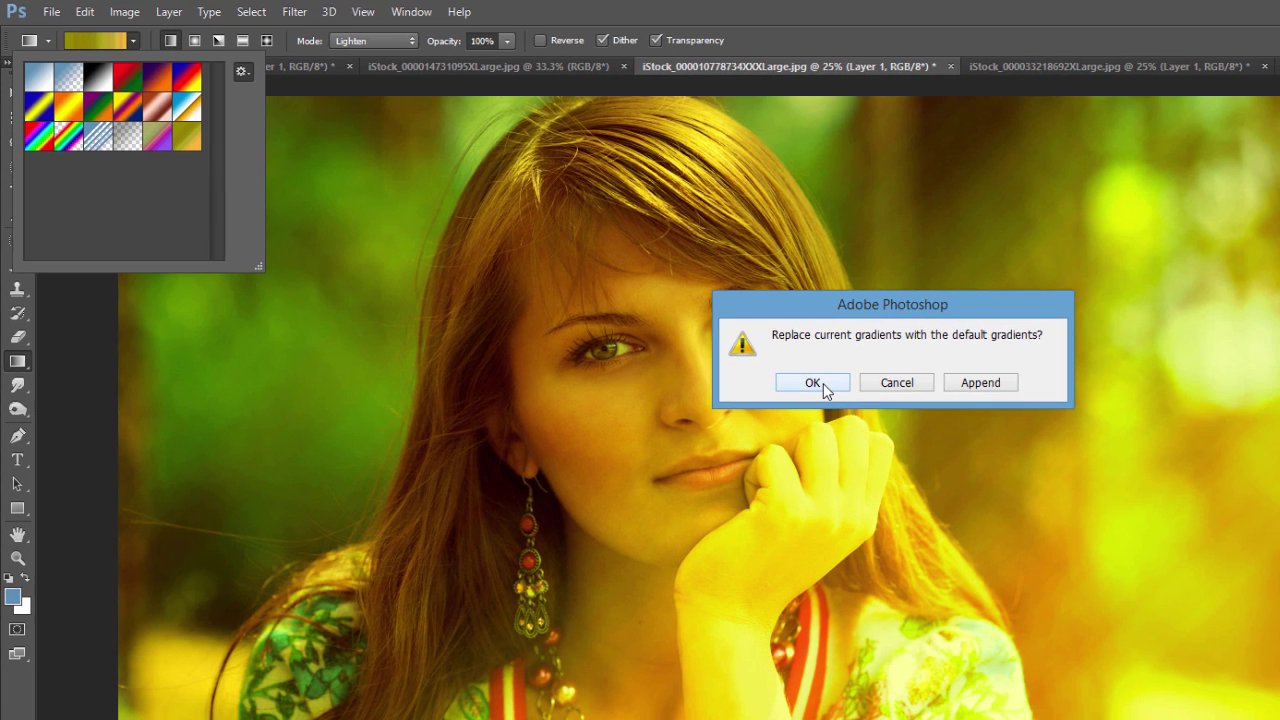
pyautogui.click(920, 431)
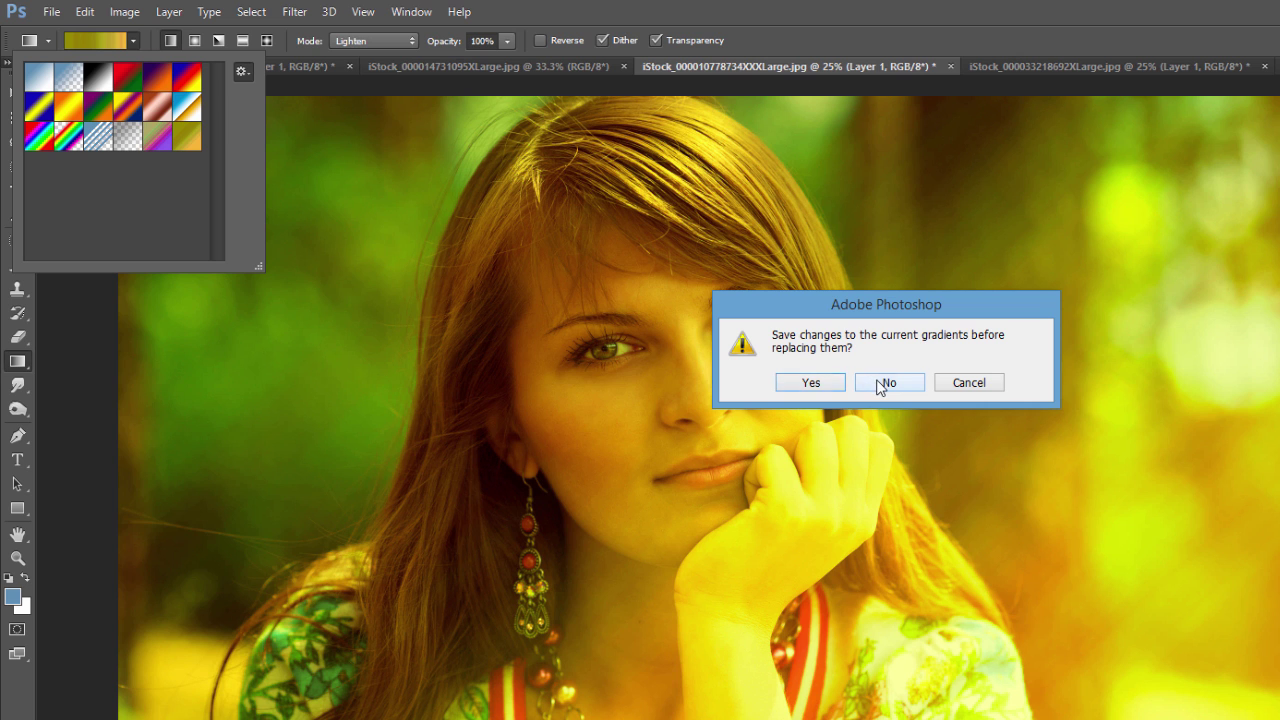
pyautogui.click(867, 380)
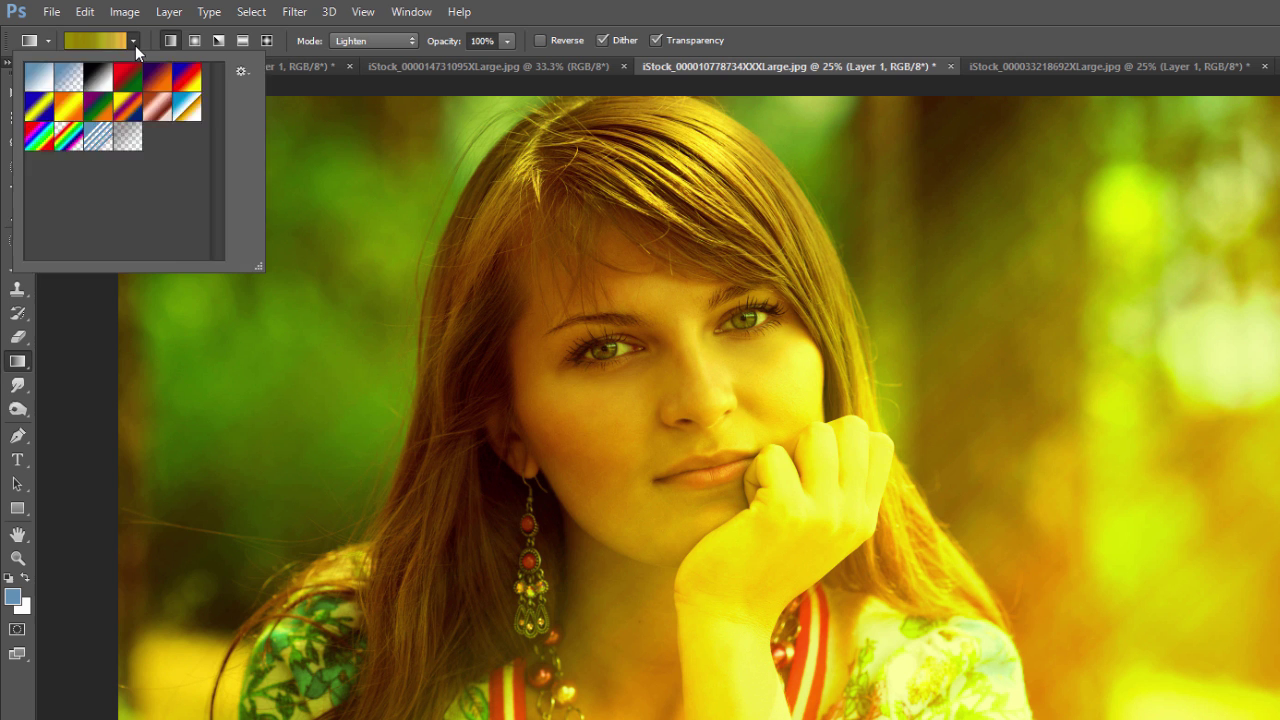
pyautogui.click(135, 45)
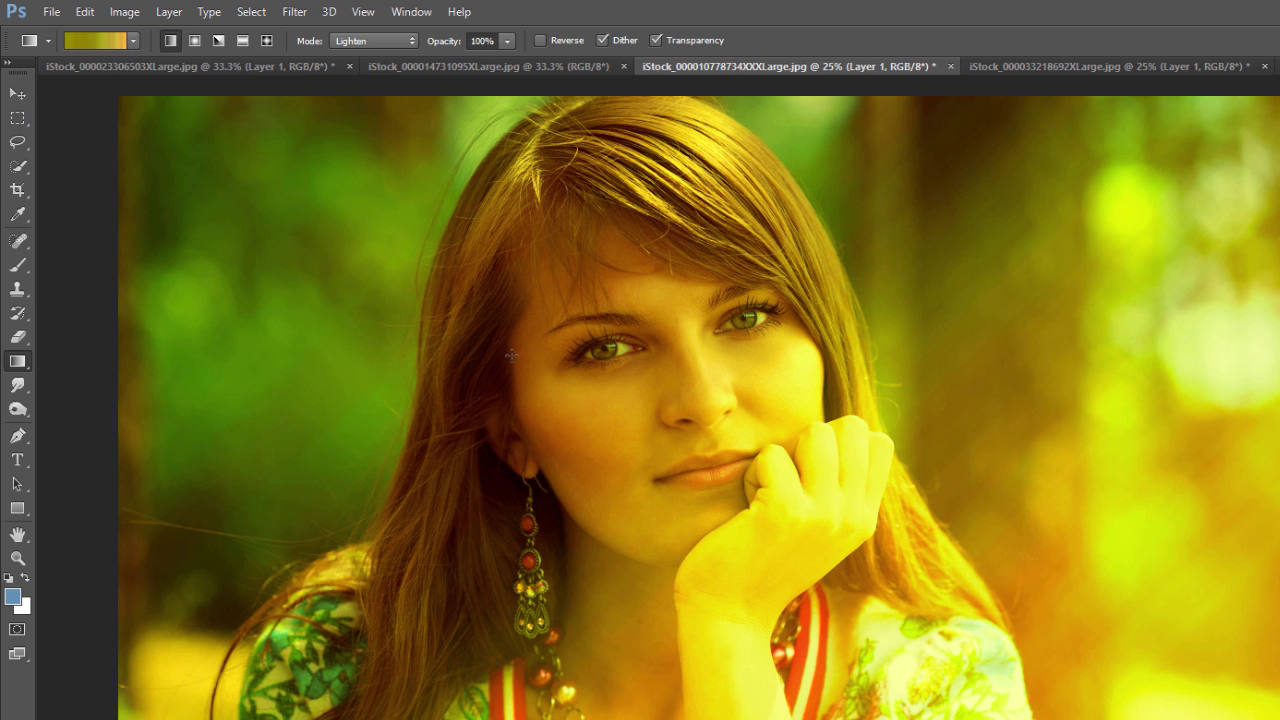
pyautogui.click(107, 40)
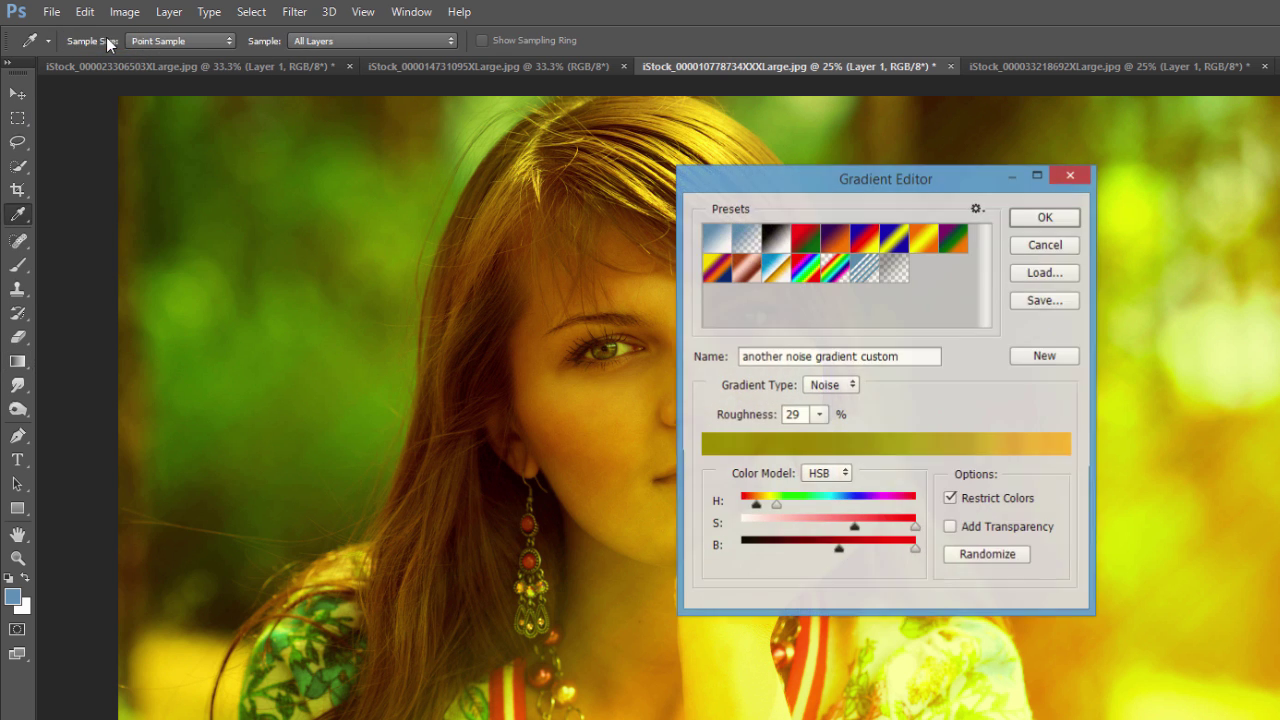
pyautogui.click(1045, 250)
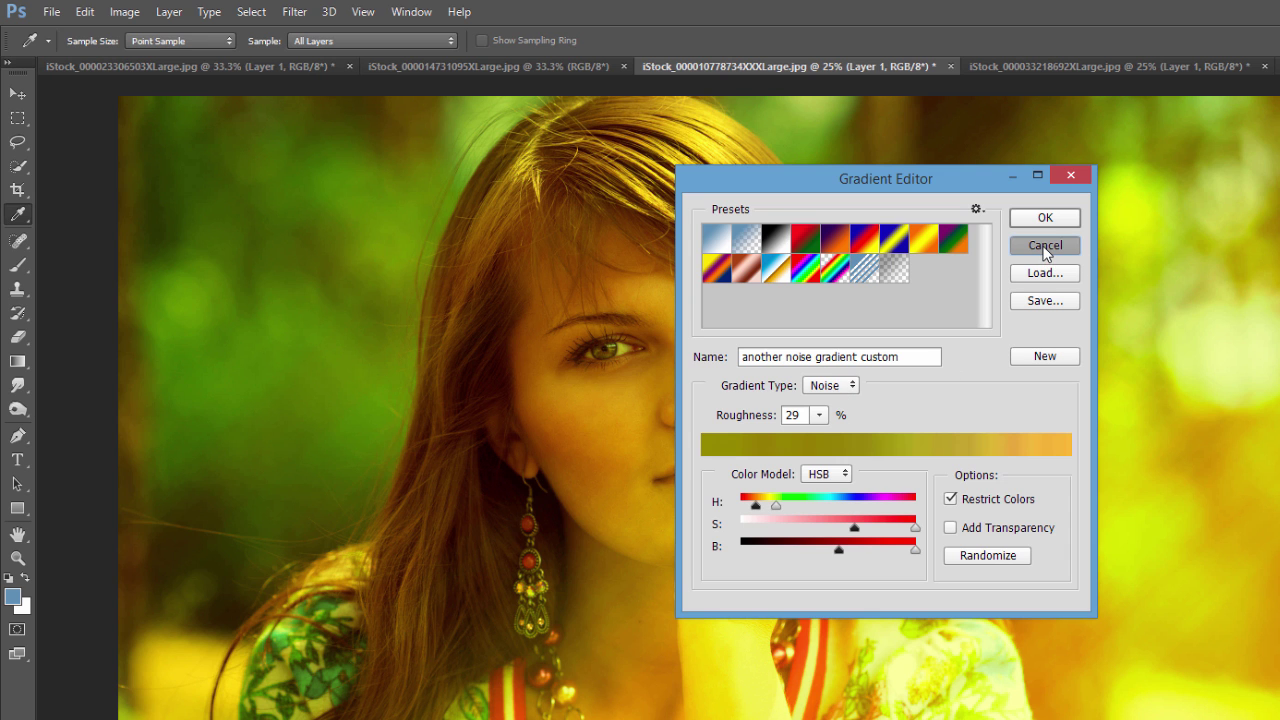